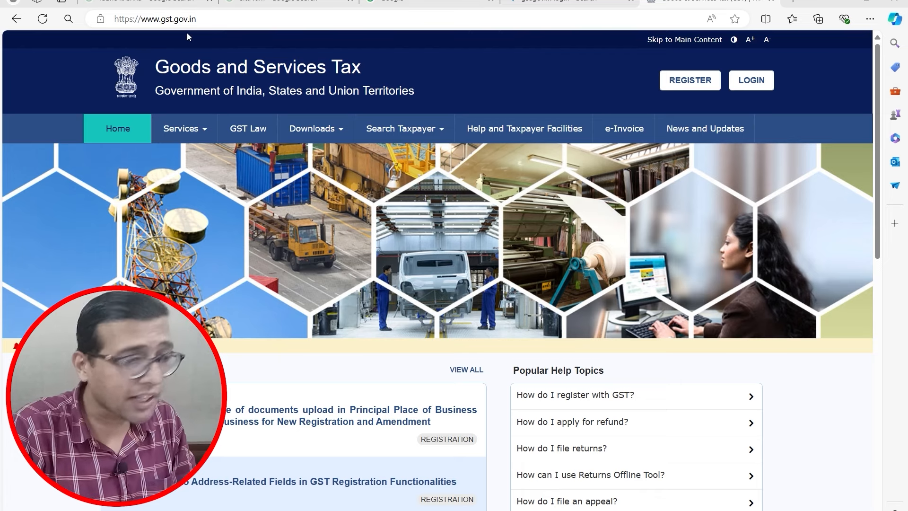
Step: Log in and go to Services > Returns > Returns Dashboard to open File Returns
{"action": "left_click", "coordinate": [751, 81]}
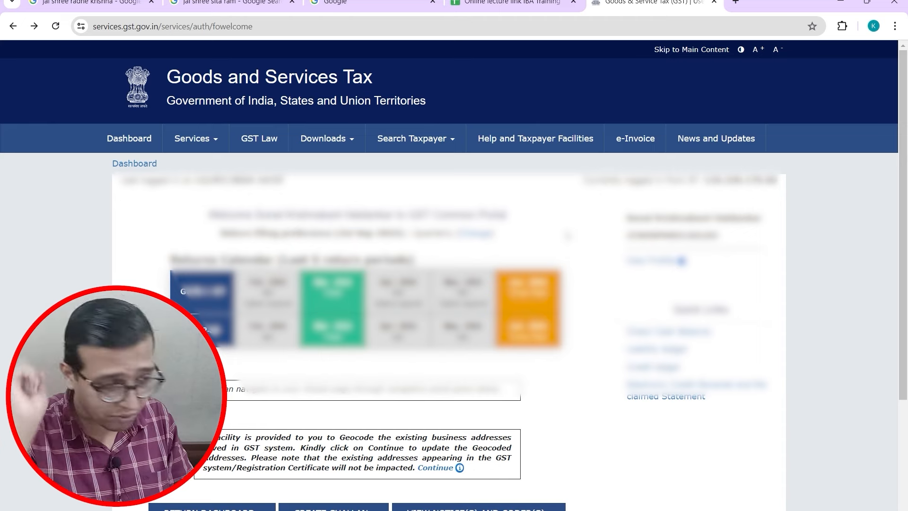
{"action": "left_click", "coordinate": [211, 140]}
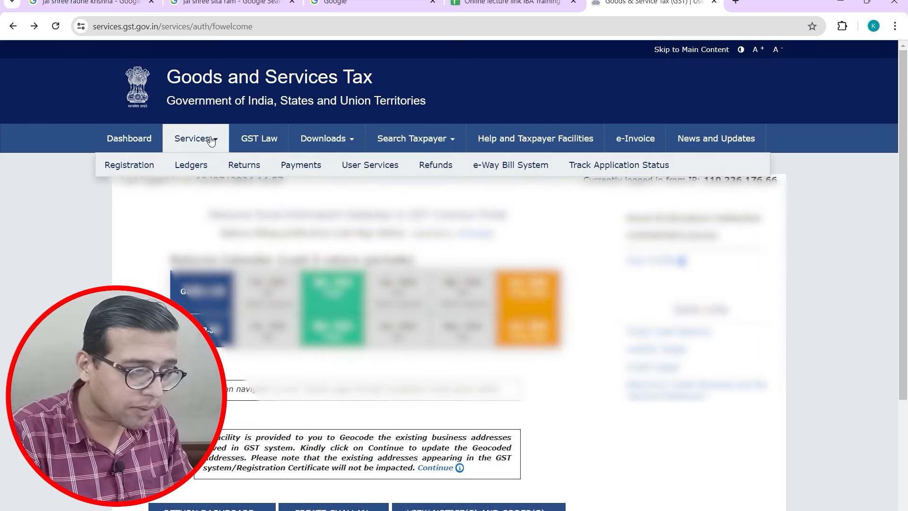
{"action": "mouse_move", "coordinate": [244, 168]}
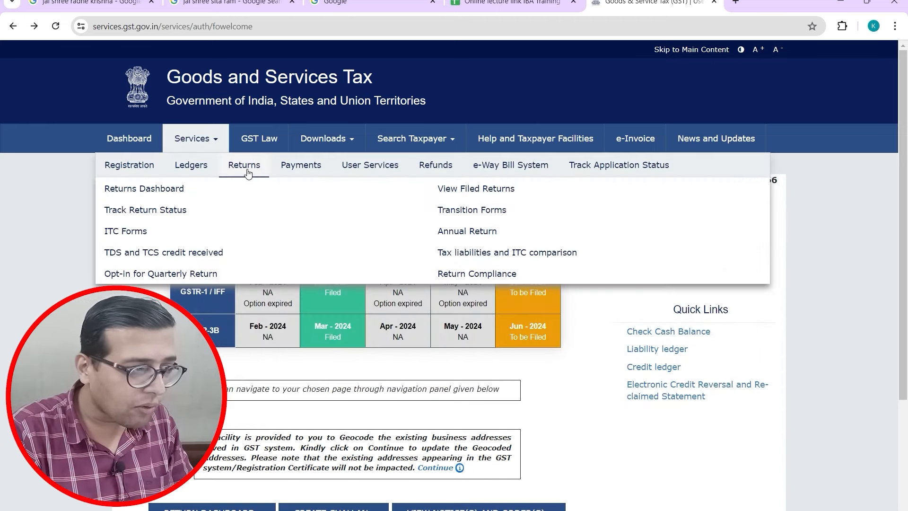
{"action": "left_click", "coordinate": [161, 196]}
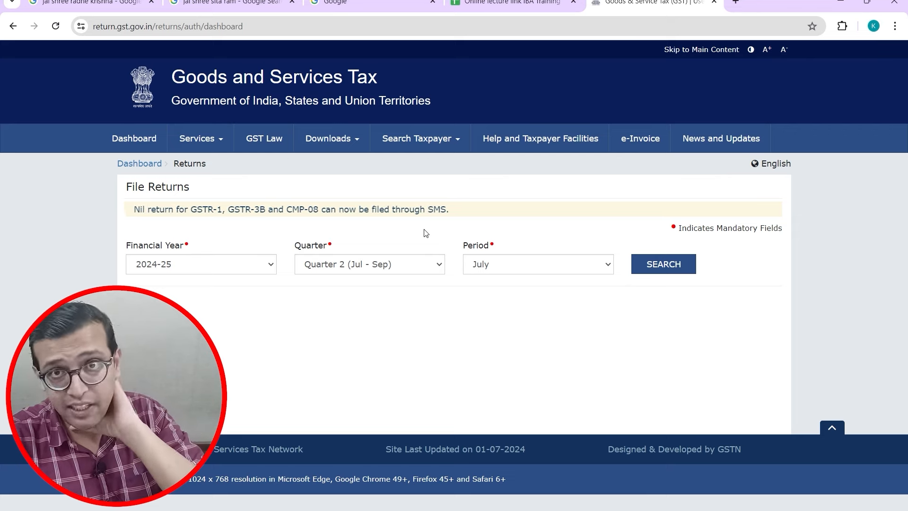
Step: Search returns for 2024-25, Quarter 1 (Apr - Jun), June to list GSTR-1 and GSTR-3B
{"action": "left_click", "coordinate": [394, 270]}
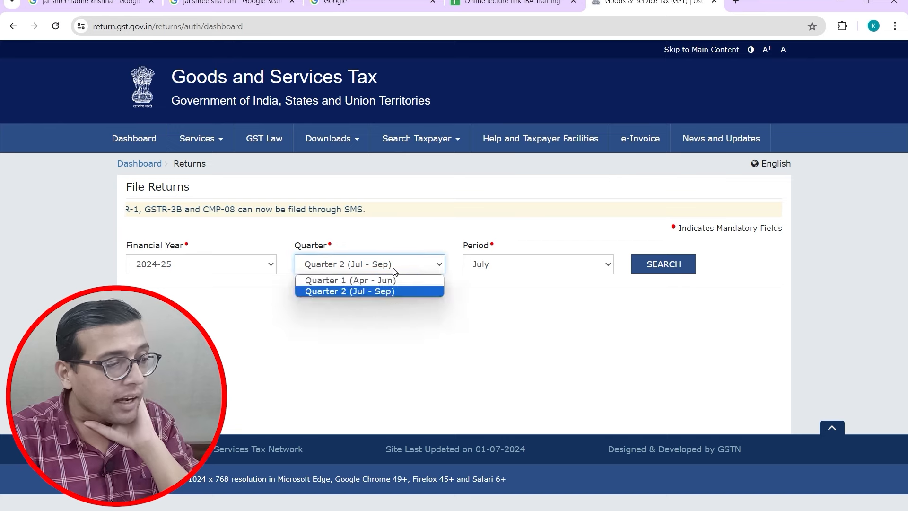
{"action": "left_click", "coordinate": [393, 281]}
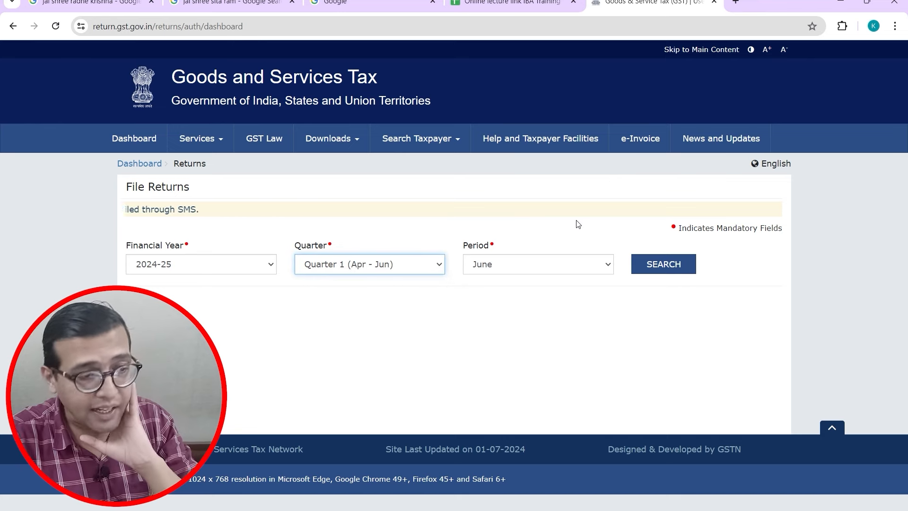
{"action": "left_click", "coordinate": [670, 268]}
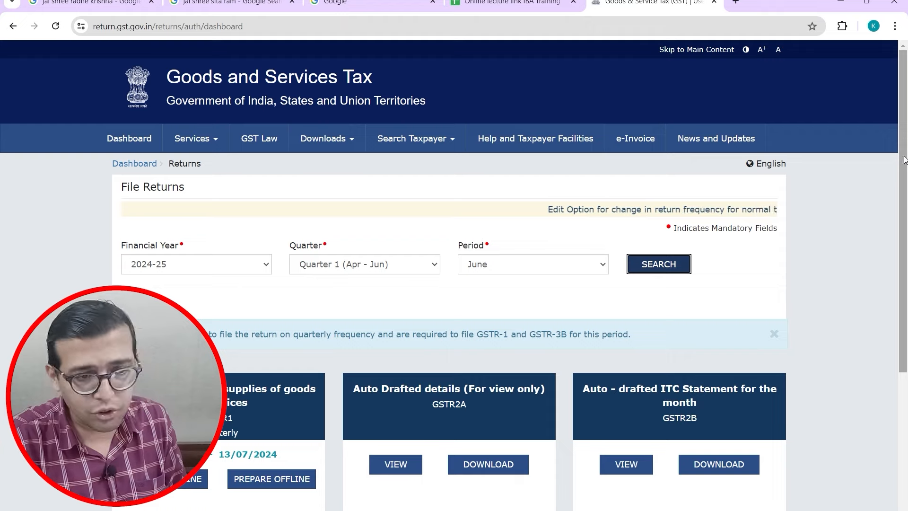
{"action": "left_click_drag", "start_coordinate": [904, 160], "coordinate": [903, 301]}
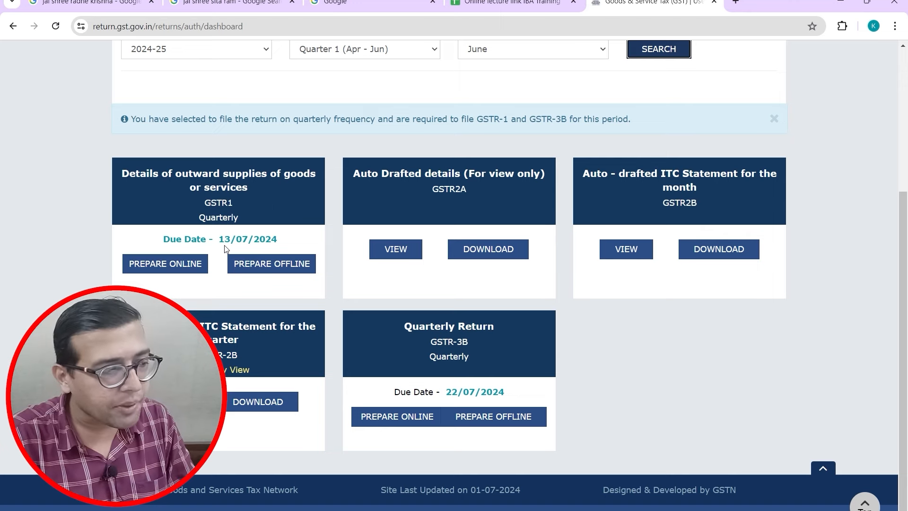
Step: Start preparing GSTR-1 online and scroll through the add-record tiles
{"action": "left_click", "coordinate": [180, 266]}
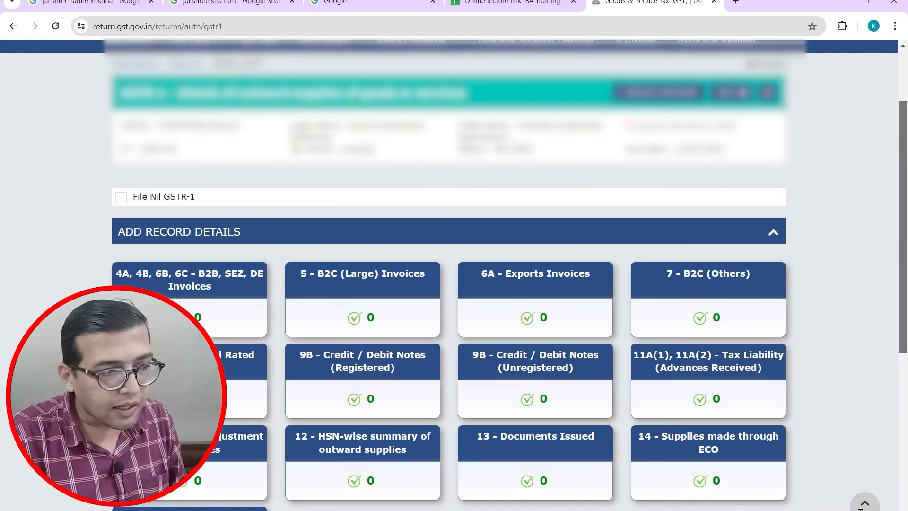
{"action": "left_click_drag", "start_coordinate": [906, 159], "coordinate": [906, 189]}
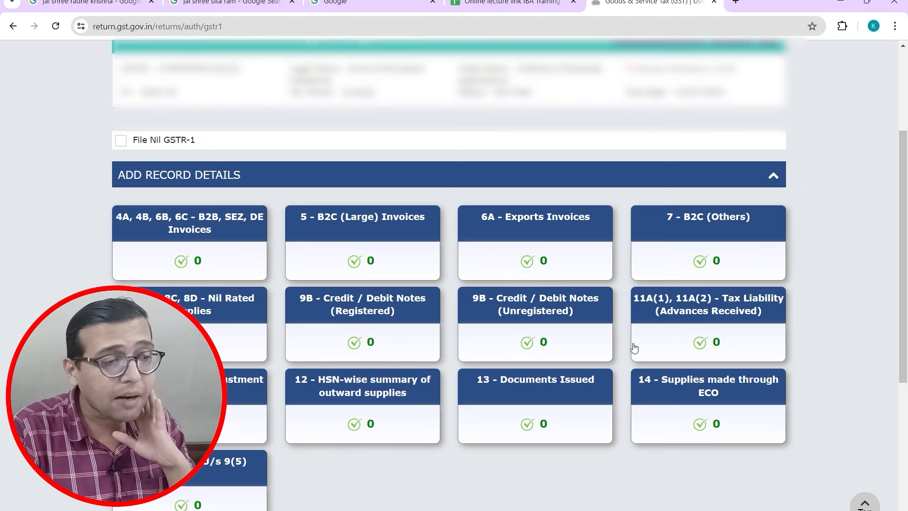
{"action": "scroll", "coordinate": [709, 331], "scroll_direction": "down", "scroll_amount": 5}
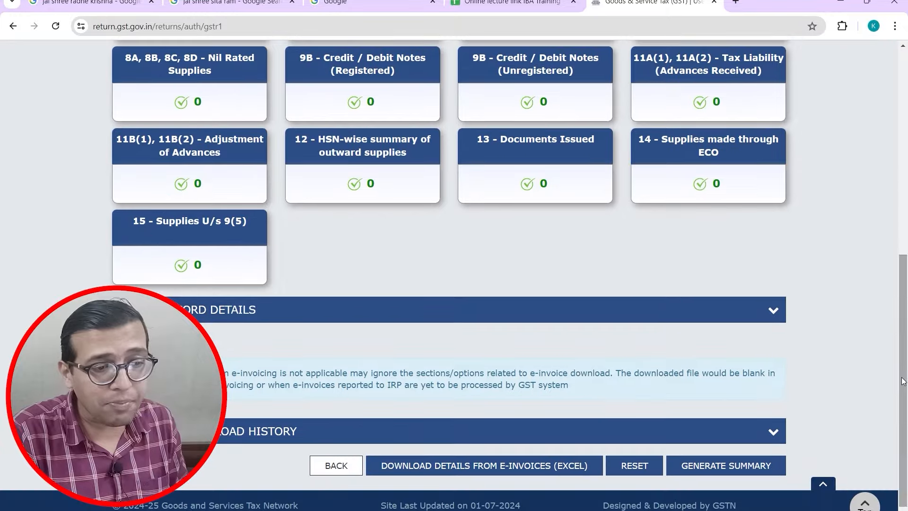
Step: Expand AMEND RECORD DETAILS and scroll through the amended-record tables, all at 0 records
{"action": "left_click", "coordinate": [774, 312]}
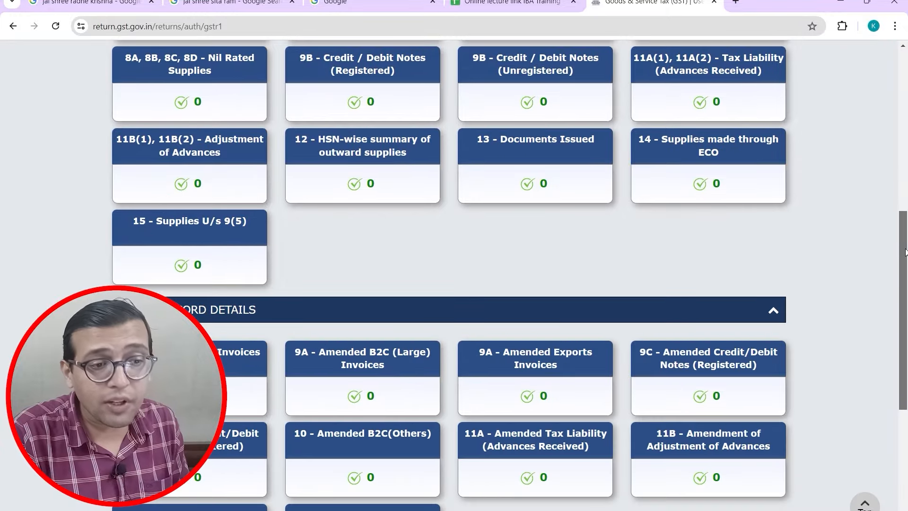
{"action": "left_click_drag", "start_coordinate": [905, 252], "coordinate": [907, 218]}
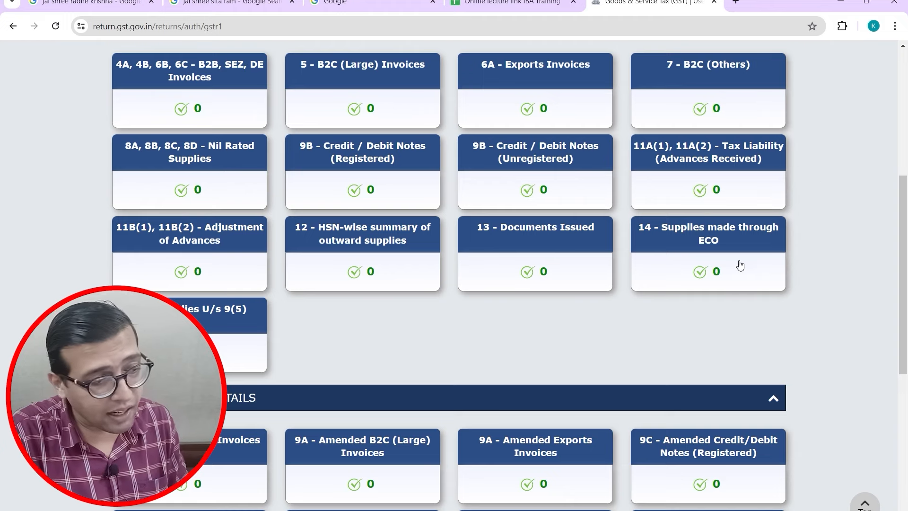
{"action": "left_click_drag", "start_coordinate": [905, 318], "coordinate": [906, 390]}
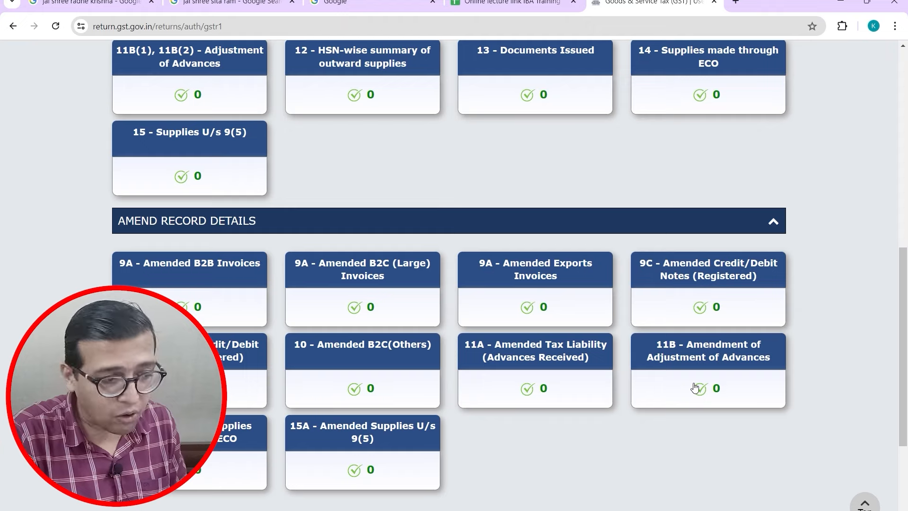
{"action": "left_click_drag", "start_coordinate": [906, 365], "coordinate": [906, 238]}
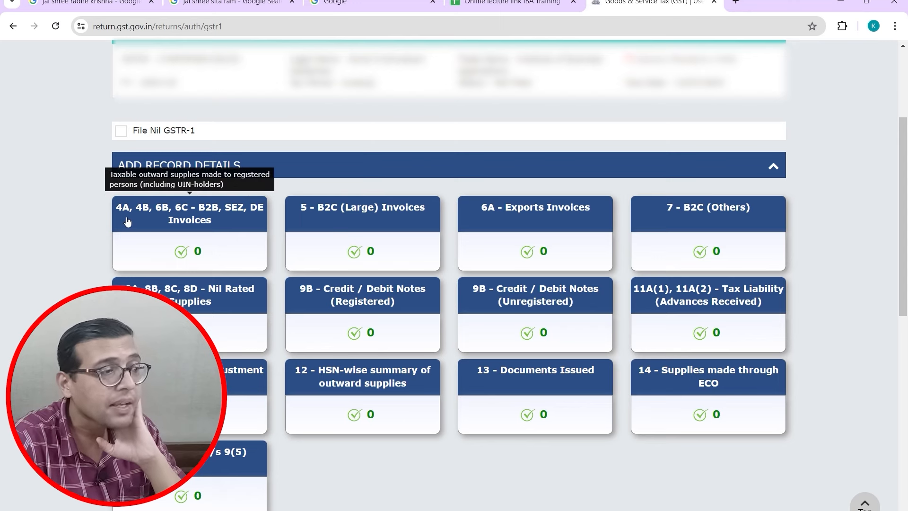
Step: Open the 4A, 4B, 6B, 6C - B2B, SEZ, DE Invoices section
{"action": "left_click", "coordinate": [162, 221]}
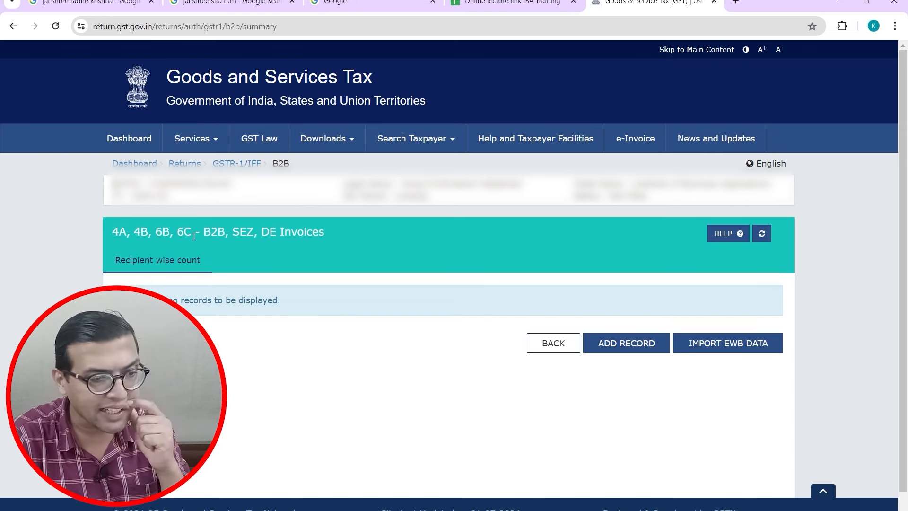
{"action": "left_click", "coordinate": [615, 344]}
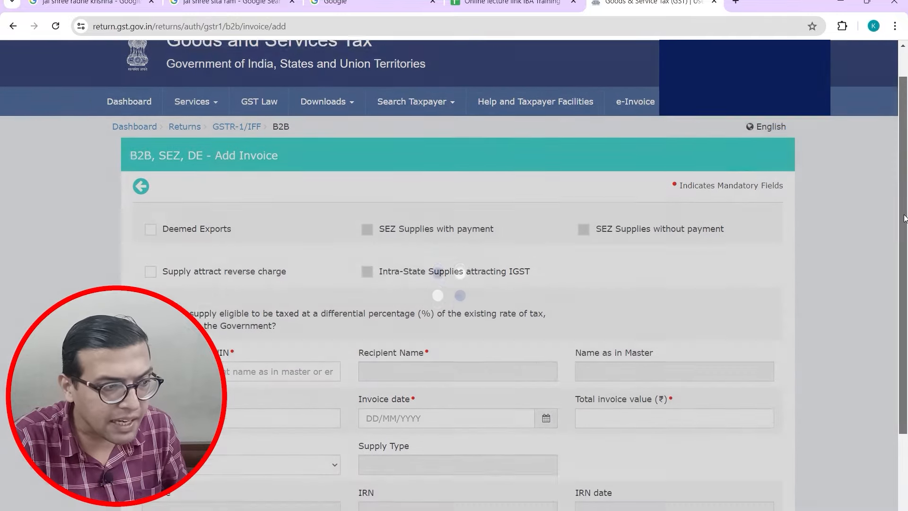
{"action": "left_click_drag", "start_coordinate": [904, 217], "coordinate": [905, 276]}
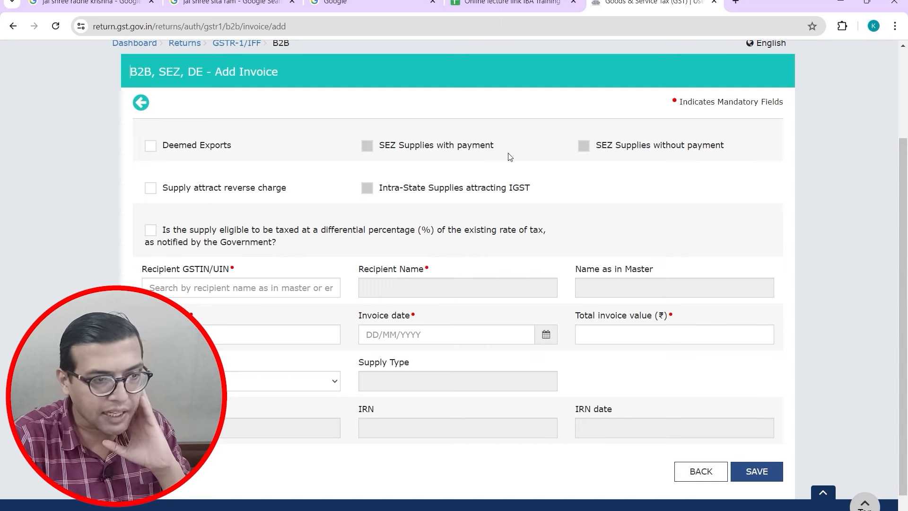
{"action": "left_click", "coordinate": [150, 147]}
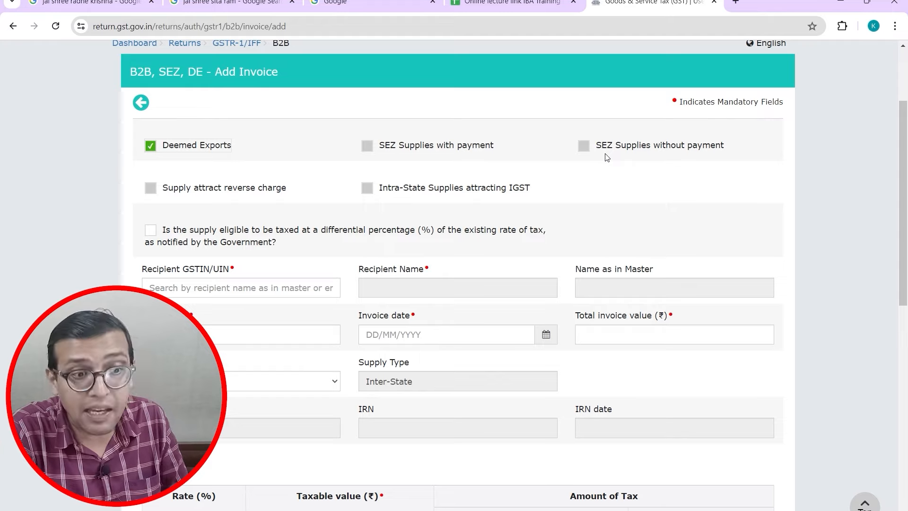
{"action": "left_click_drag", "start_coordinate": [903, 174], "coordinate": [889, 415]}
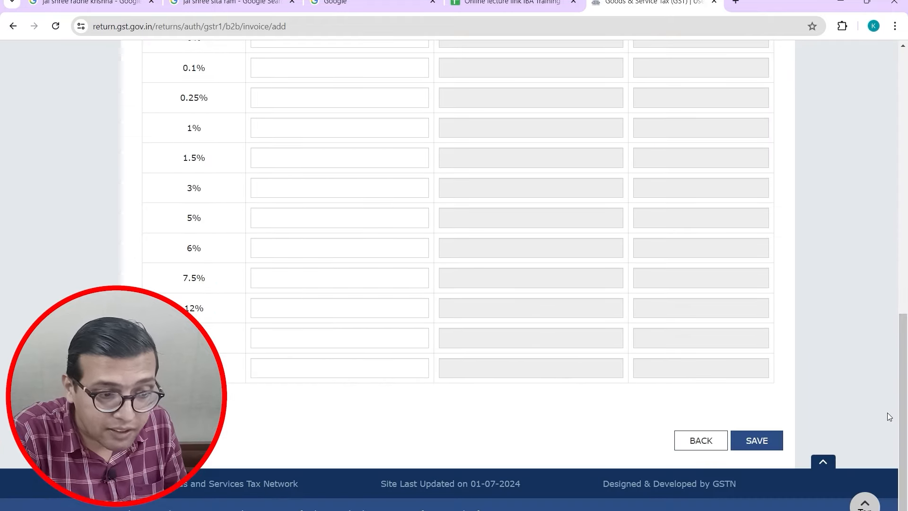
{"action": "left_click", "coordinate": [708, 441]}
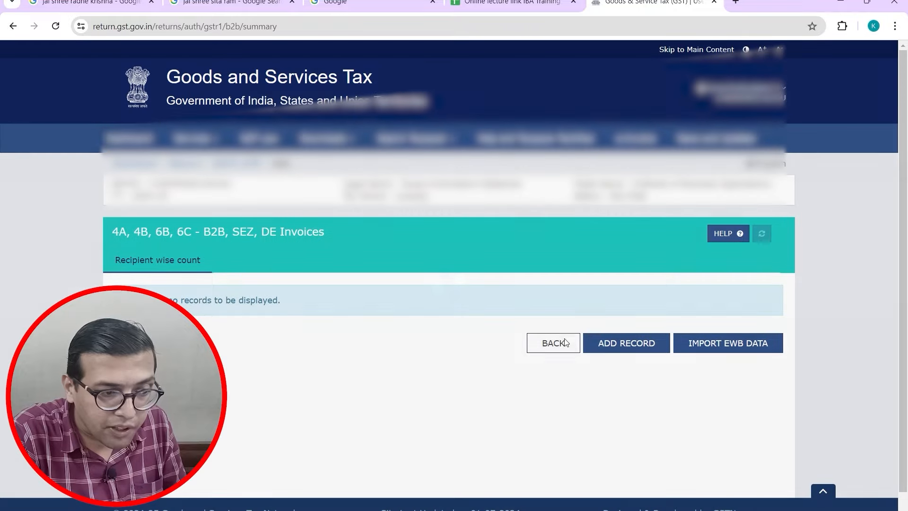
Step: Go back to the GSTR-1 tiles, reopen B2B, SEZ, DE Invoices and add a new record
{"action": "left_click", "coordinate": [566, 342]}
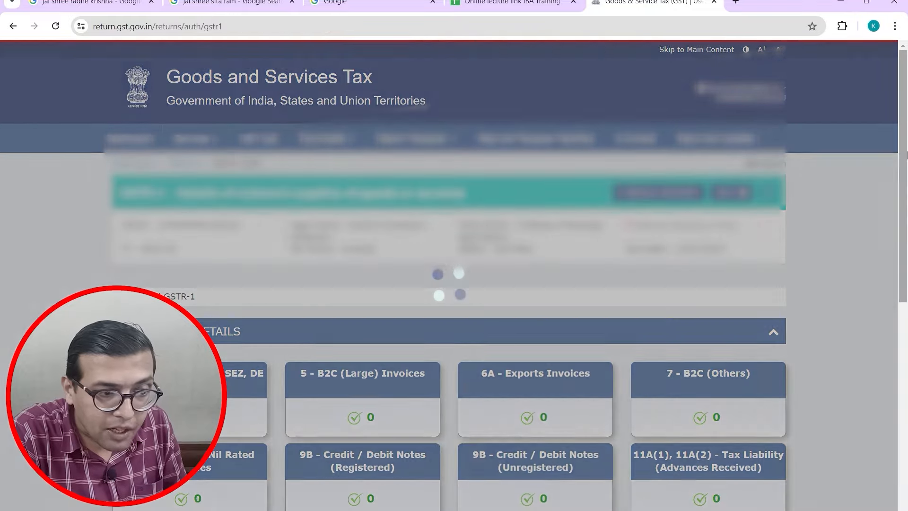
{"action": "left_click_drag", "start_coordinate": [904, 171], "coordinate": [905, 254]}
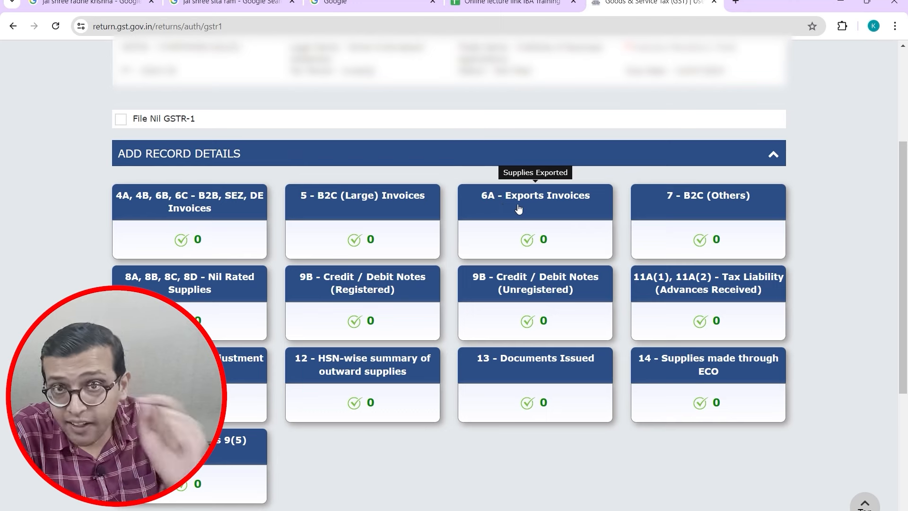
{"action": "left_click", "coordinate": [184, 211]}
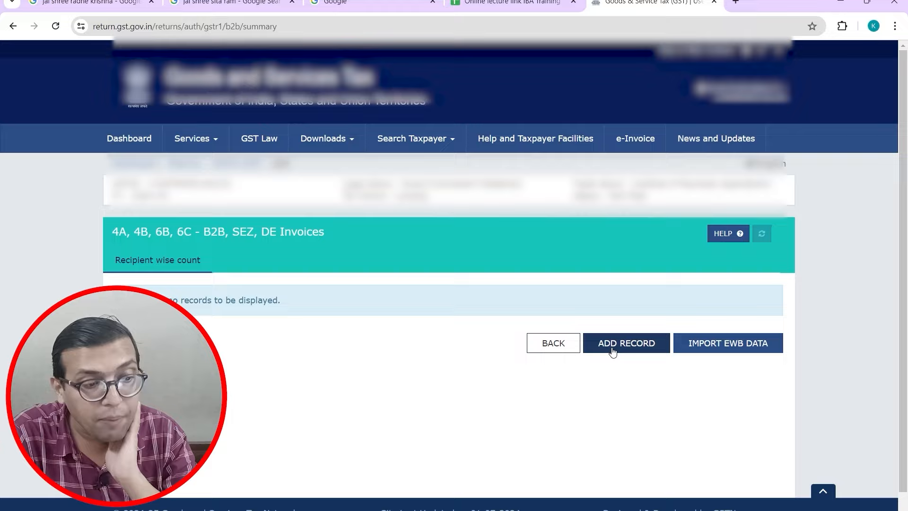
{"action": "left_click", "coordinate": [612, 349]}
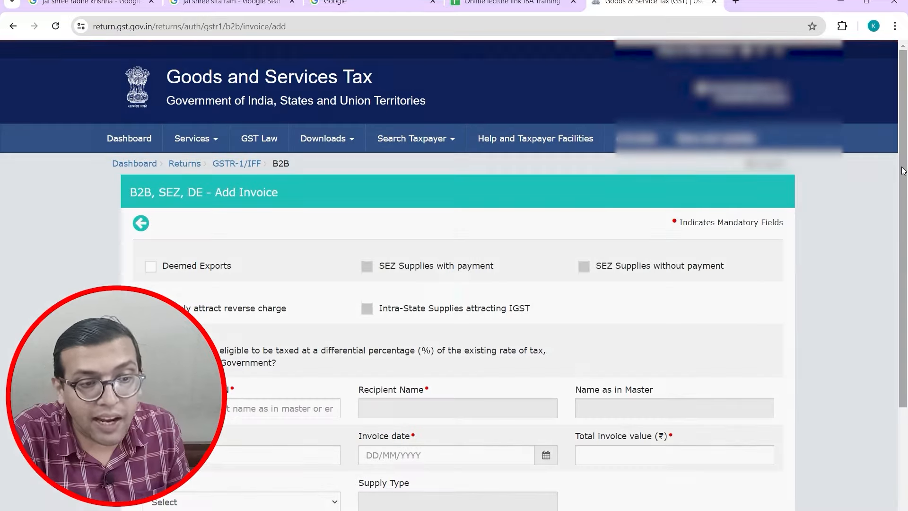
{"action": "left_click_drag", "start_coordinate": [903, 170], "coordinate": [903, 279]}
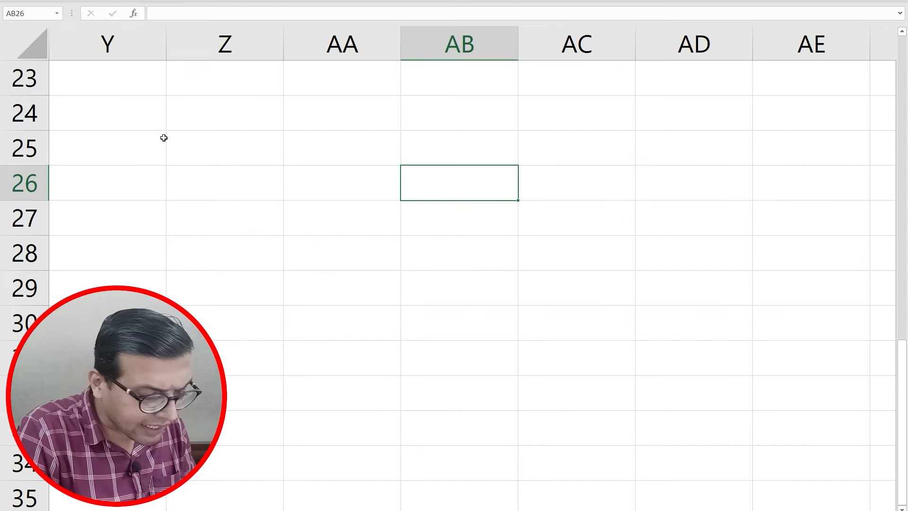
Step: Enter A Ltd. in AB26 and Supplier in AB27 of the Excel sketch
{"action": "type", "text": "A Ltd."}
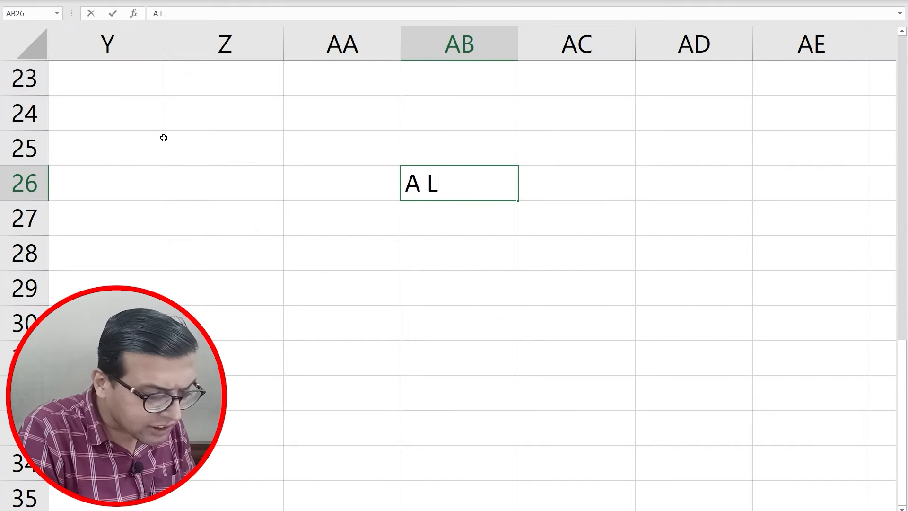
{"action": "key", "text": "Tab"}
{"action": "key", "text": "Tab"}
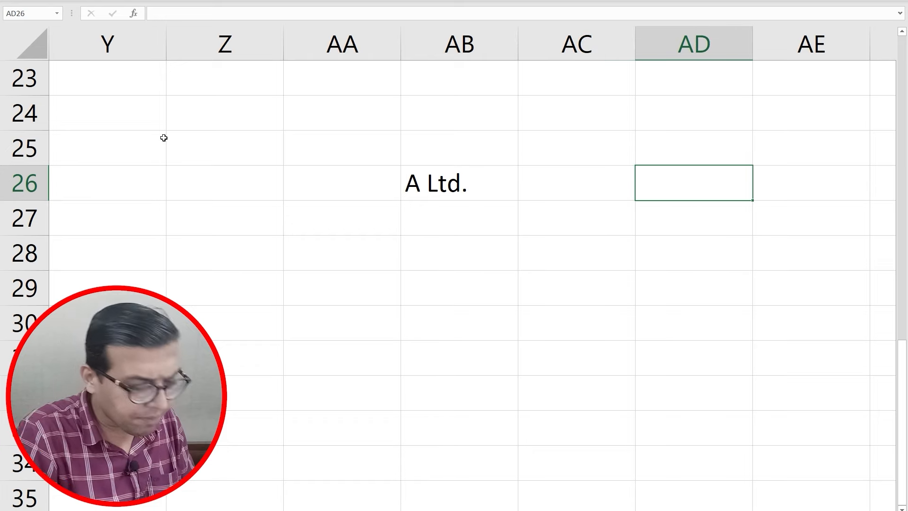
{"action": "key", "text": "Left"}
{"action": "key", "text": "Left"}
{"action": "key", "text": "Left"}
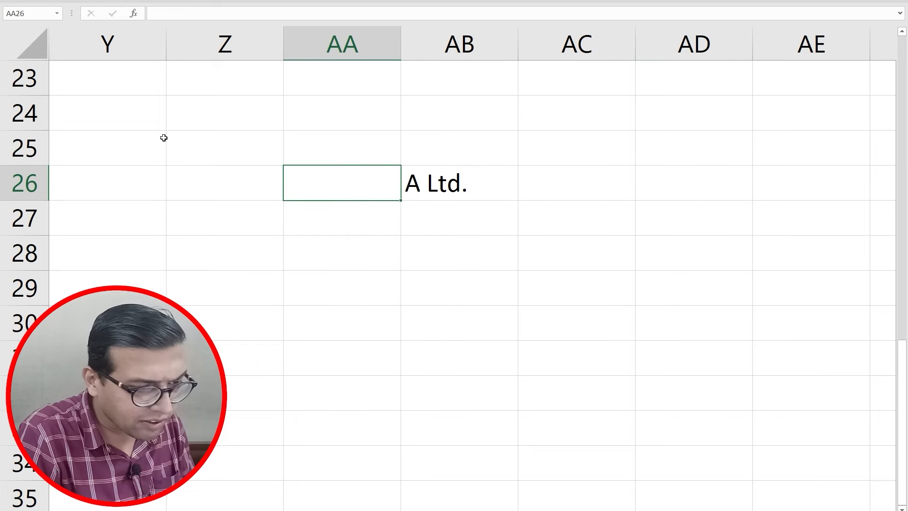
{"action": "key", "text": "Down"}
{"action": "key", "text": "Down"}
{"action": "key", "text": "Up"}
{"action": "key", "text": "Right"}
{"action": "type", "text": "Su"}
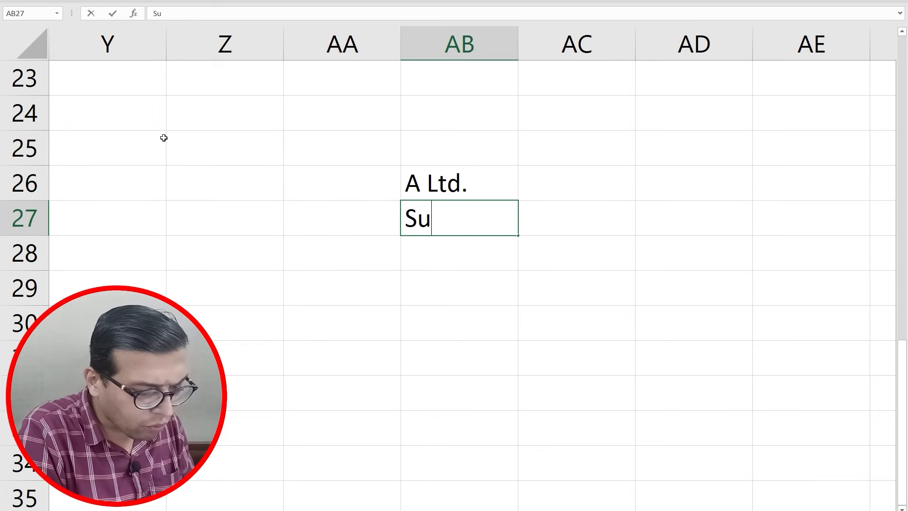
{"action": "type", "text": "pplier"}
Step: Enter Y Ltd. in AD26 and EOU in AD27
{"action": "key", "text": "Tab"}
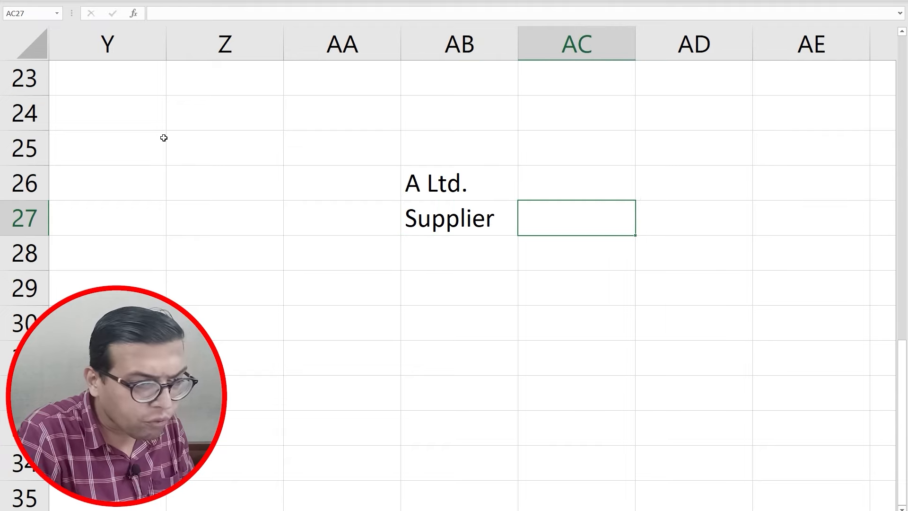
{"action": "key", "text": "Tab"}
{"action": "key", "text": "Up"}
{"action": "type", "text": "Y Ltd."}
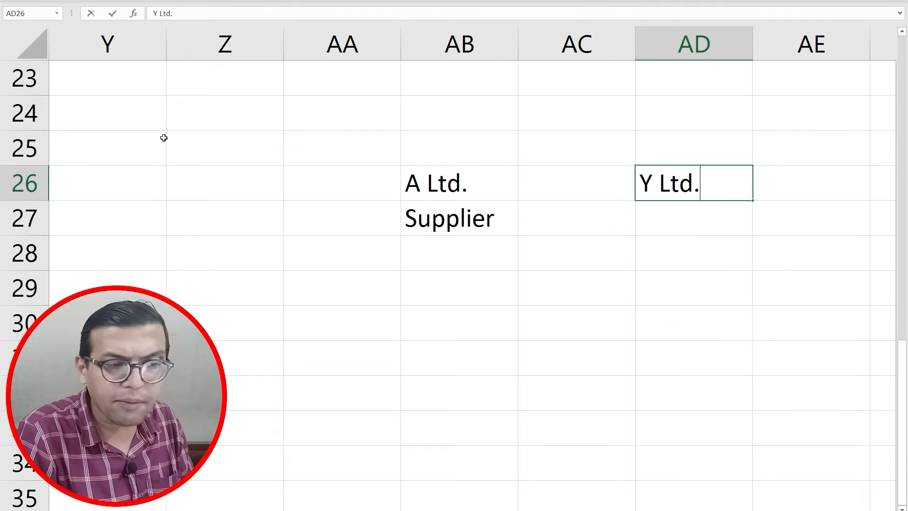
{"action": "key", "text": "Return"}
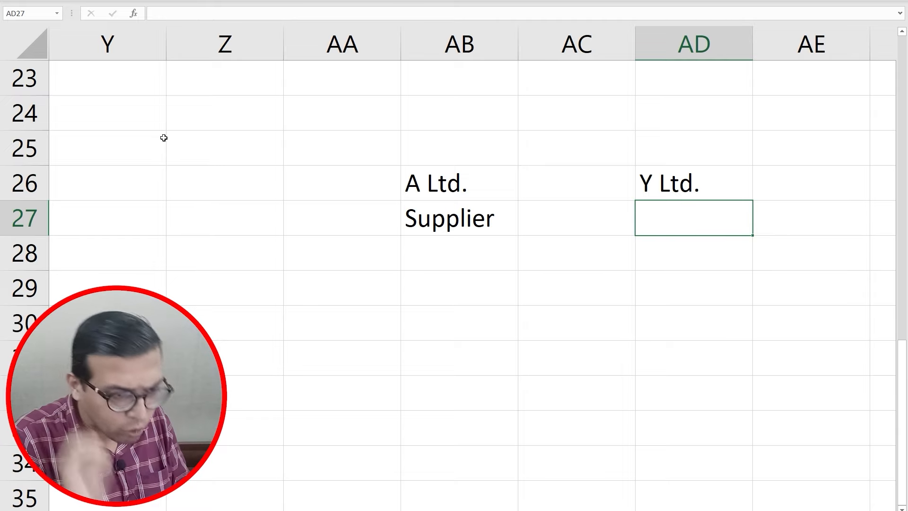
{"action": "type", "text": "EOU"}
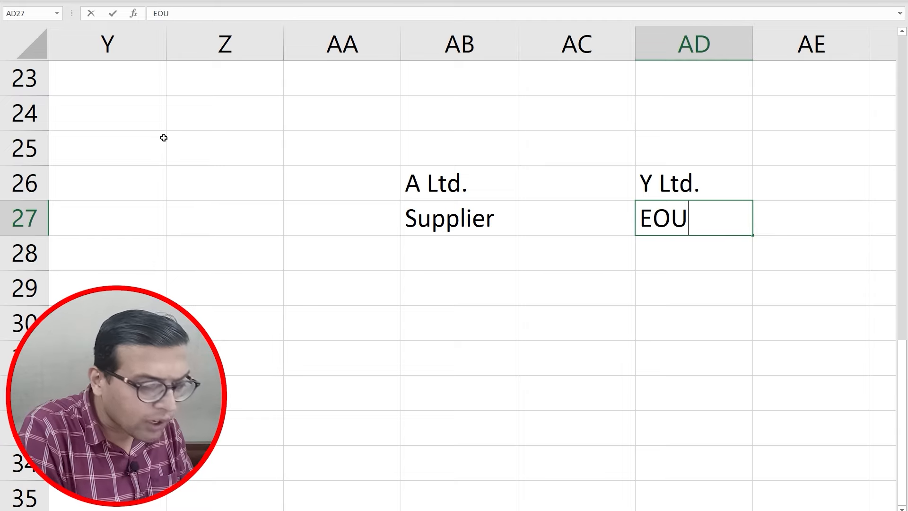
{"action": "key", "text": "Return"}
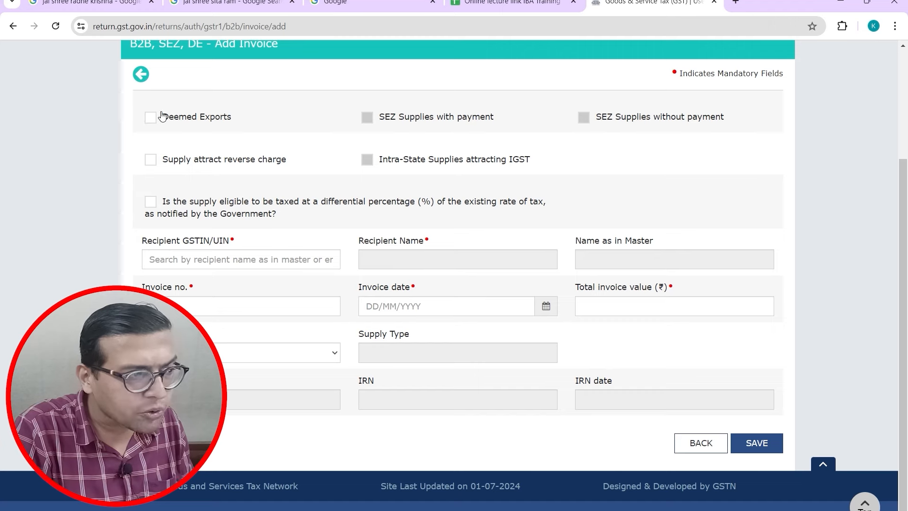
Step: Tick Deemed Exports on the B2B invoice form, then return to the Excel notes
{"action": "left_click", "coordinate": [151, 118]}
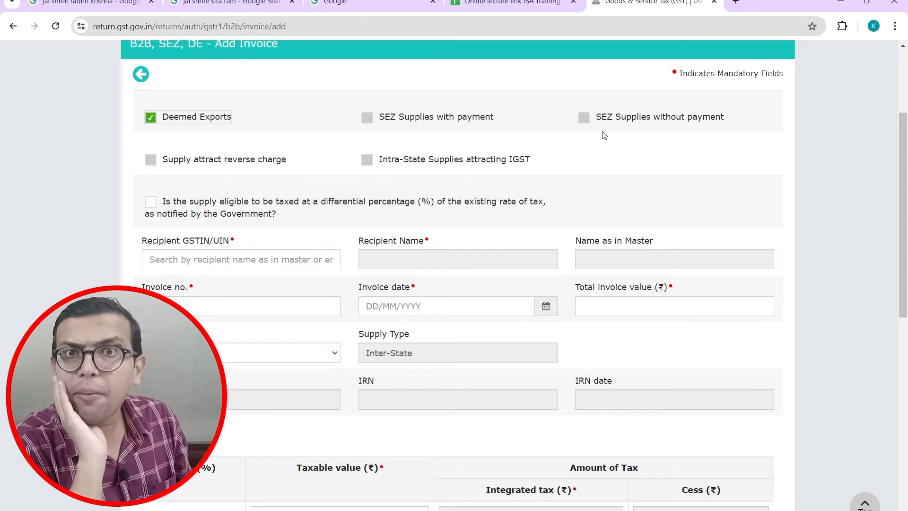
{"action": "key", "text": "alt+Tab"}
Step: Add SEZ in AB29 with the note 'Deemed to be FC' in AC29, then return to the invoice form
{"action": "key", "text": "Left"}
{"action": "key", "text": "Left"}
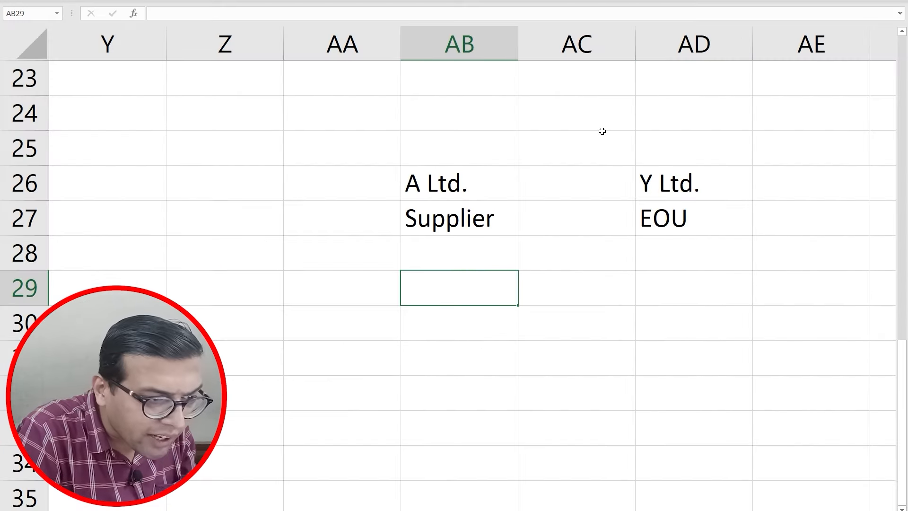
{"action": "type", "text": "SEZ"}
{"action": "key", "text": "Tab"}
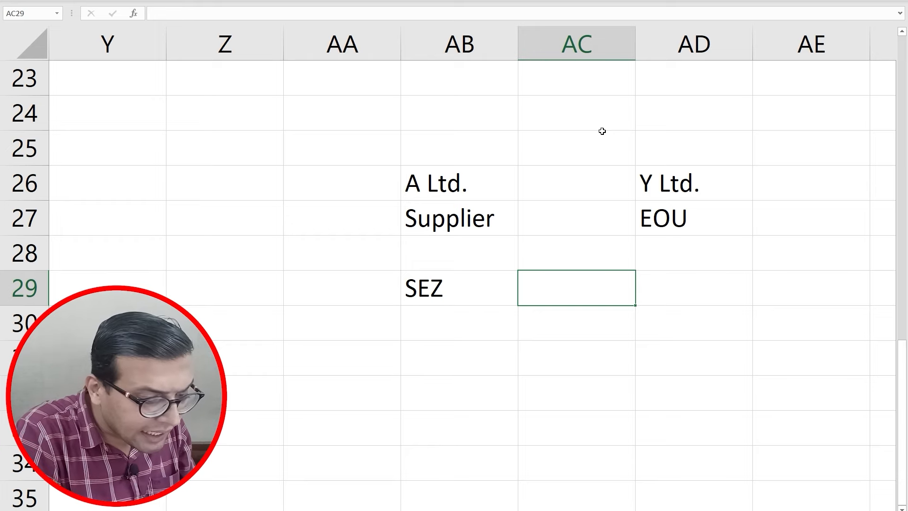
{"action": "type", "text": "Deemed to be"}
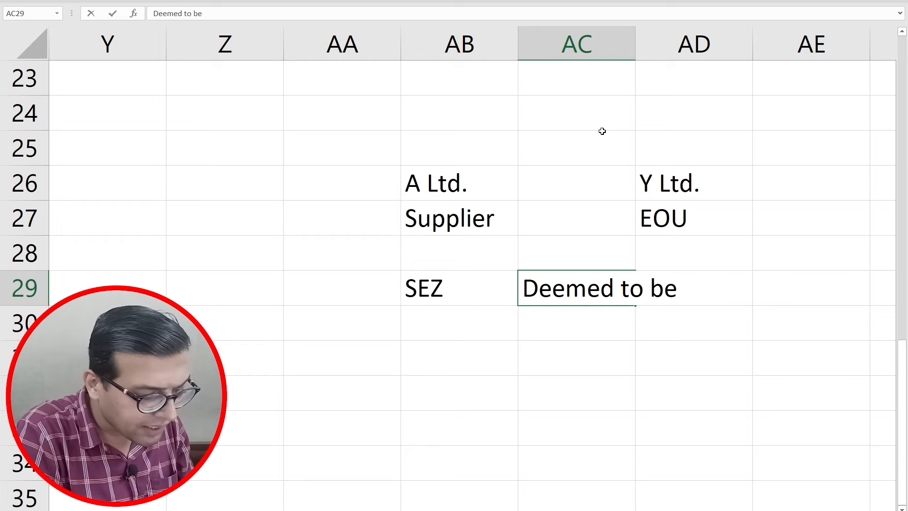
{"action": "type", "text": " FC"}
{"action": "key", "text": "Return"}
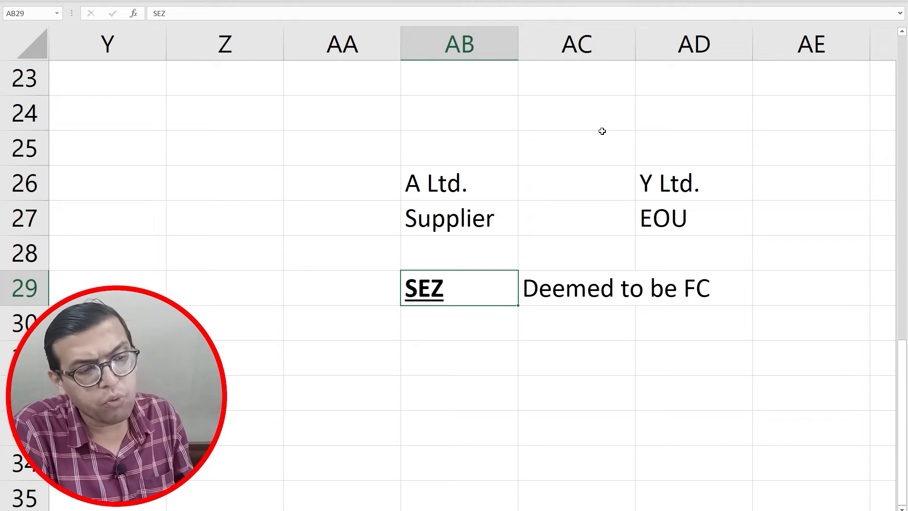
{"action": "key", "text": "Down"}
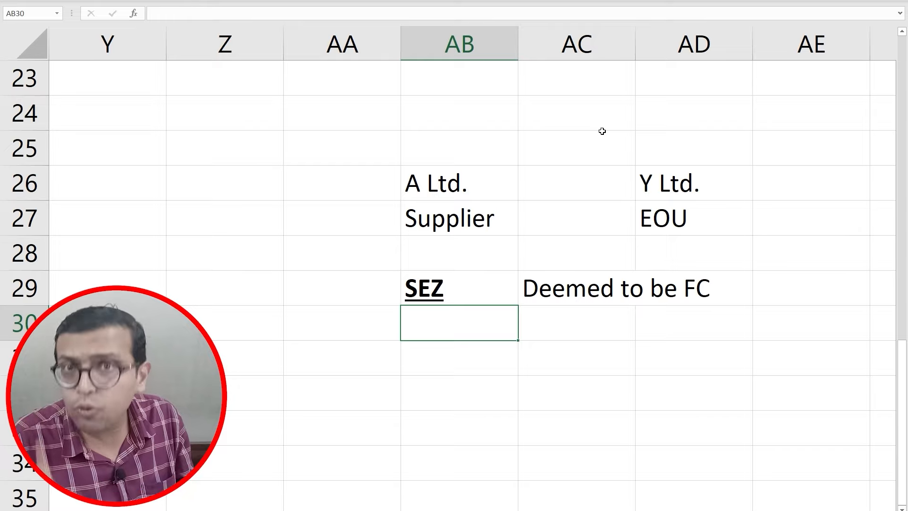
{"action": "key", "text": "alt+Tab"}
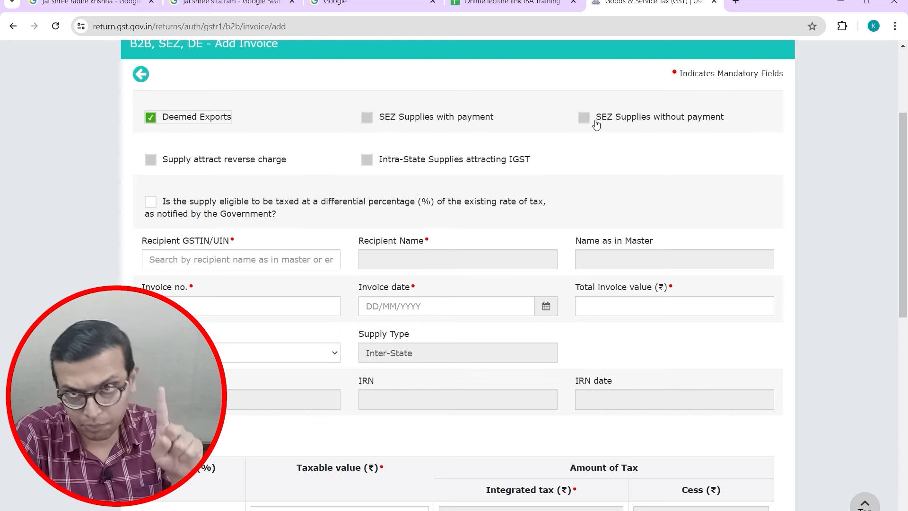
Step: Paste the recipient's GSTIN into Recipient GSTIN/UIN, clear it, then paste it again
{"action": "left_click", "coordinate": [263, 259]}
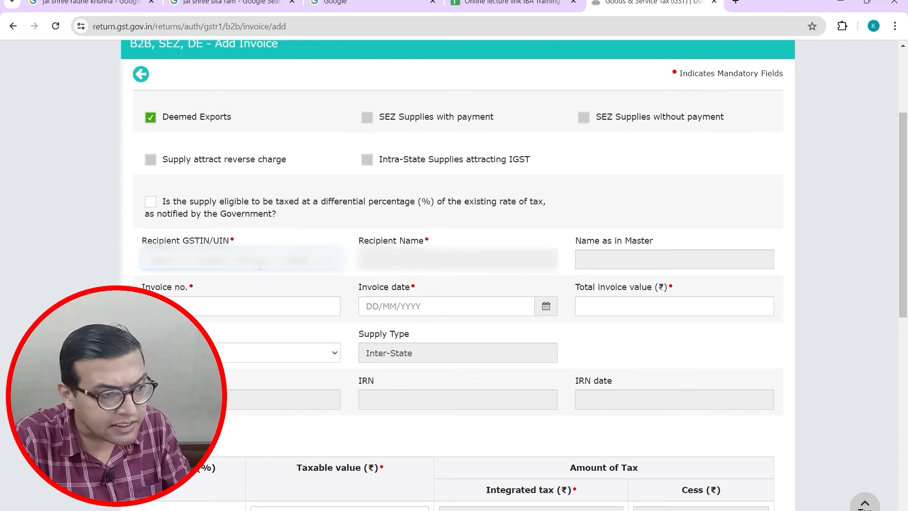
{"action": "key", "text": "ctrl+v"}
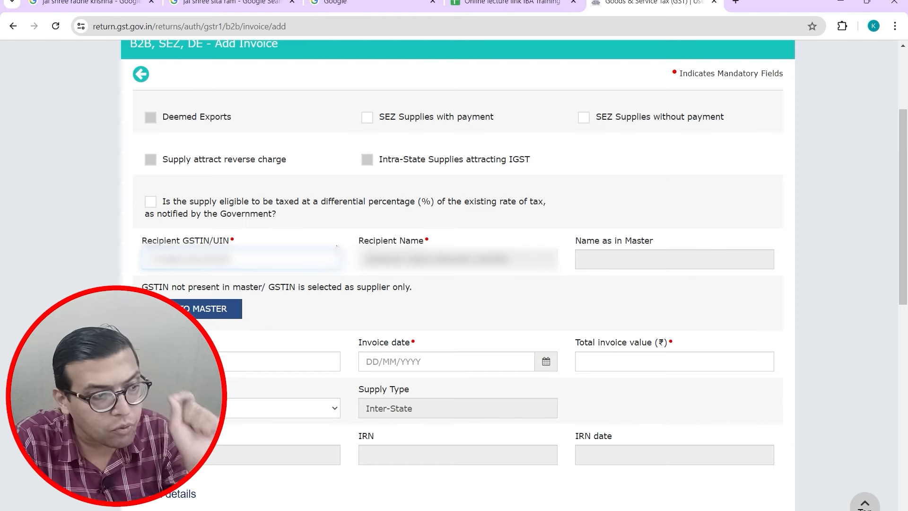
{"action": "key", "text": "BackSpace"}
{"action": "key", "text": "BackSpace"}
{"action": "key", "text": "BackSpace"}
{"action": "key", "text": "BackSpace"}
{"action": "key", "text": "BackSpace"}
{"action": "key", "text": "BackSpace"}
{"action": "key", "text": "BackSpace"}
{"action": "key", "text": "BackSpace"}
{"action": "key", "text": "BackSpace"}
{"action": "key", "text": "BackSpace"}
{"action": "key", "text": "BackSpace"}
{"action": "key", "text": "BackSpace"}
{"action": "key", "text": "BackSpace"}
{"action": "key", "text": "BackSpace"}
{"action": "key", "text": "BackSpace"}
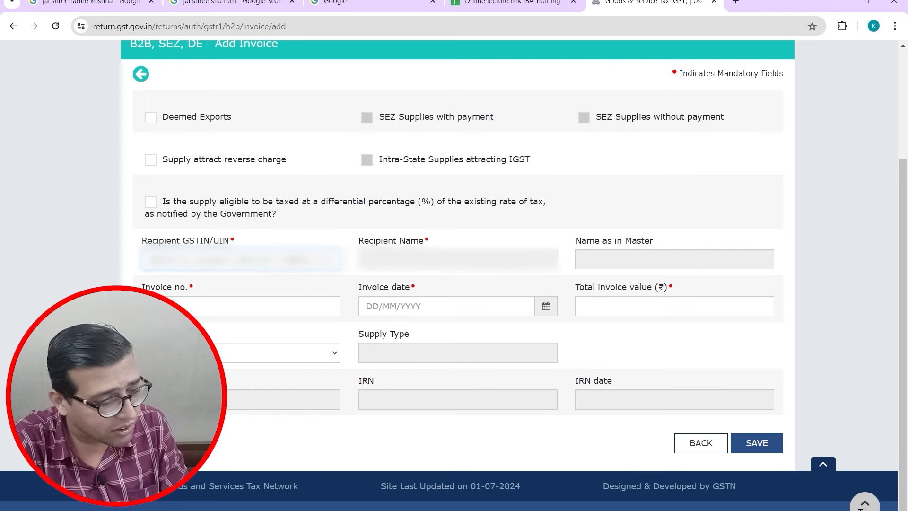
{"action": "key", "text": "ctrl+v"}
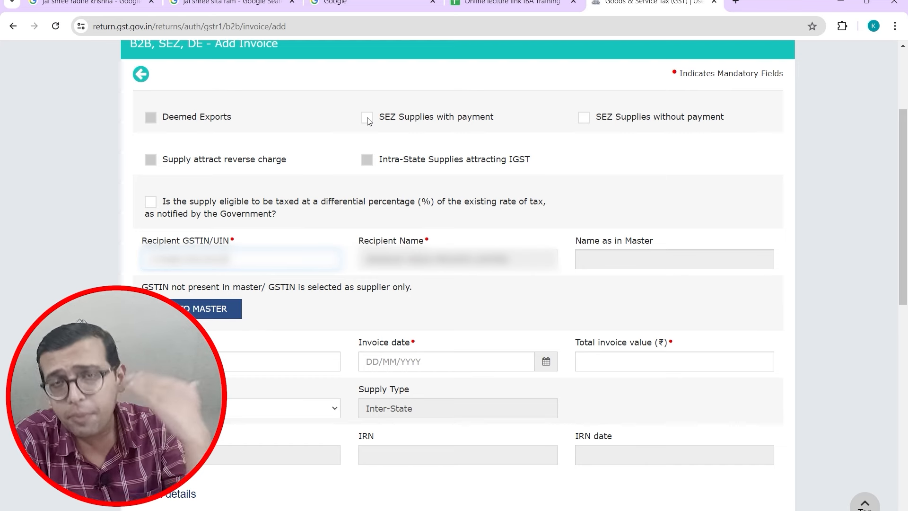
Step: Try SEZ supplies with payment, then without payment, and delete the recipient GSTIN to blank the form
{"action": "left_click", "coordinate": [367, 119]}
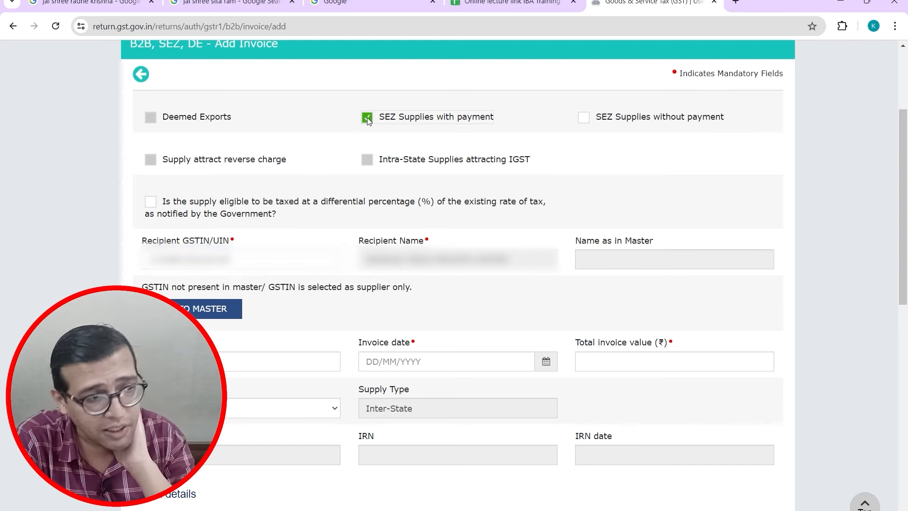
{"action": "left_click", "coordinate": [585, 118]}
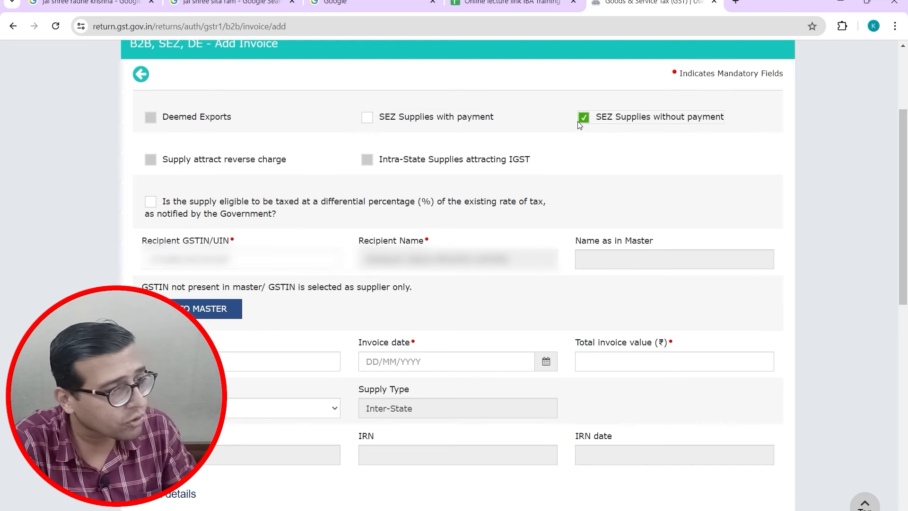
{"action": "left_click", "coordinate": [261, 259]}
{"action": "key", "text": "BackSpace"}
{"action": "key", "text": "BackSpace"}
{"action": "key", "text": "BackSpace"}
{"action": "key", "text": "BackSpace"}
{"action": "key", "text": "BackSpace"}
{"action": "key", "text": "BackSpace"}
{"action": "key", "text": "BackSpace"}
{"action": "key", "text": "BackSpace"}
{"action": "key", "text": "BackSpace"}
{"action": "key", "text": "BackSpace"}
{"action": "key", "text": "BackSpace"}
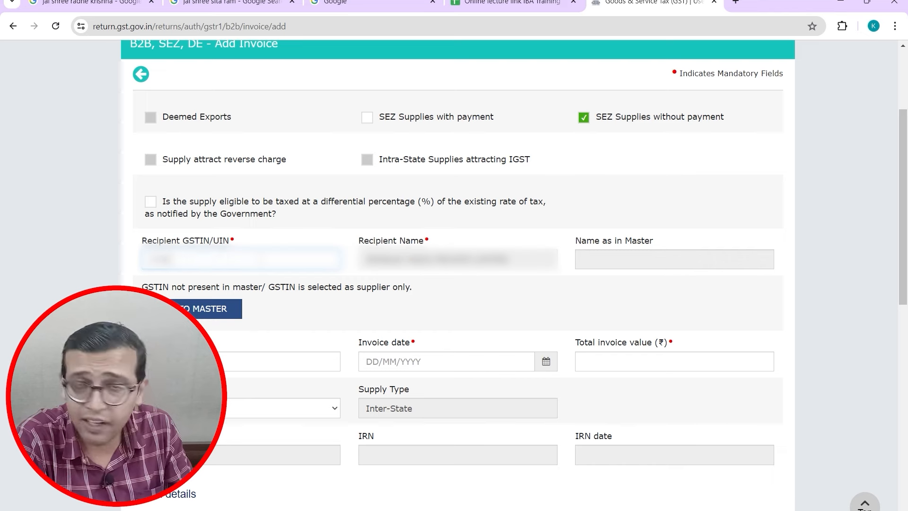
{"action": "key", "text": "BackSpace"}
{"action": "key", "text": "BackSpace"}
{"action": "key", "text": "BackSpace"}
{"action": "key", "text": "BackSpace"}
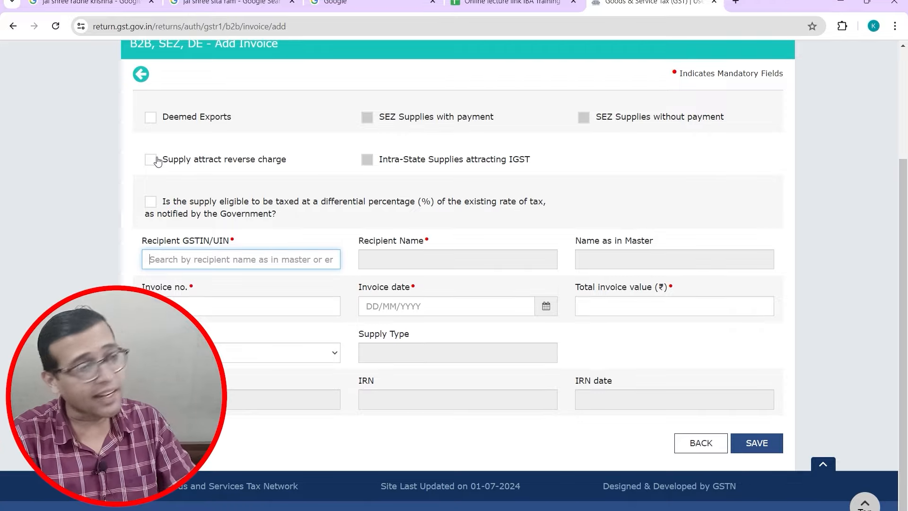
Step: Tick Supply attract reverse charge and Intra-State Supplies attracting IGST on the Add Invoice form
{"action": "left_click", "coordinate": [151, 160]}
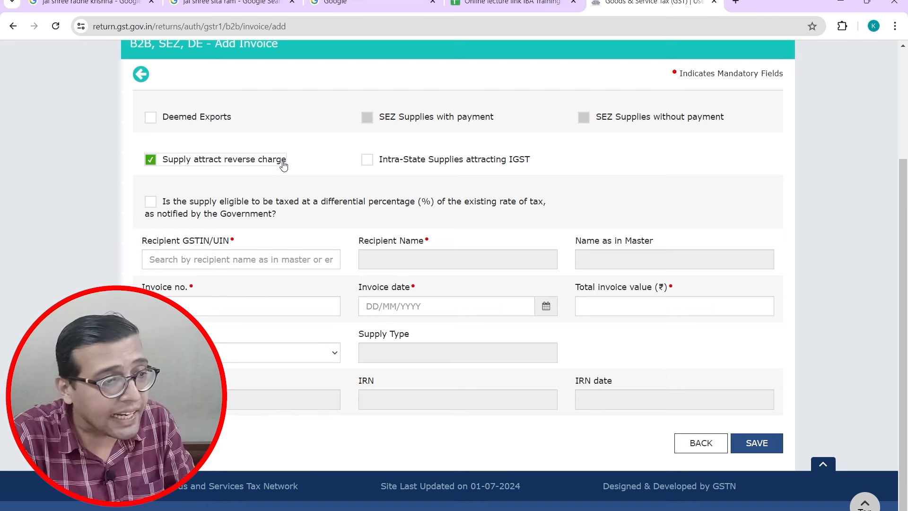
{"action": "left_click", "coordinate": [368, 160]}
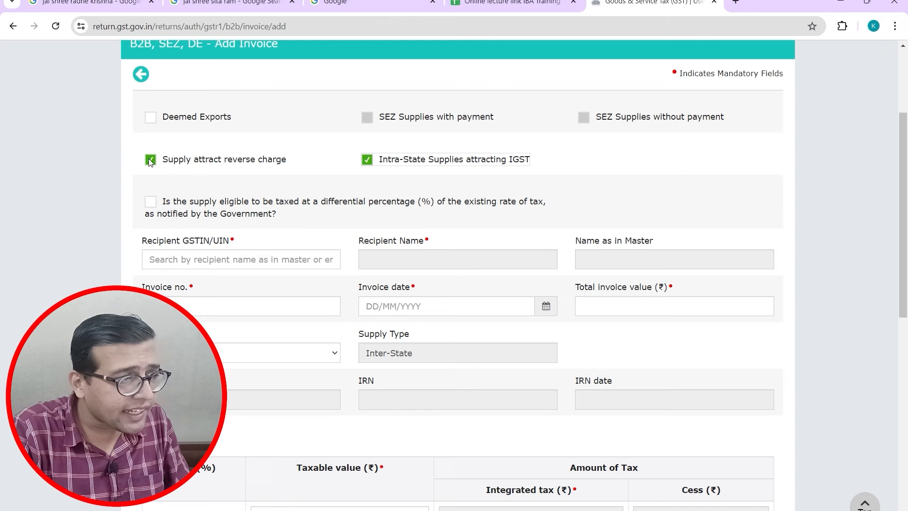
Step: Untick reverse charge, put focus in Recipient GSTIN, and bring up the invoice PDF
{"action": "left_click", "coordinate": [150, 161]}
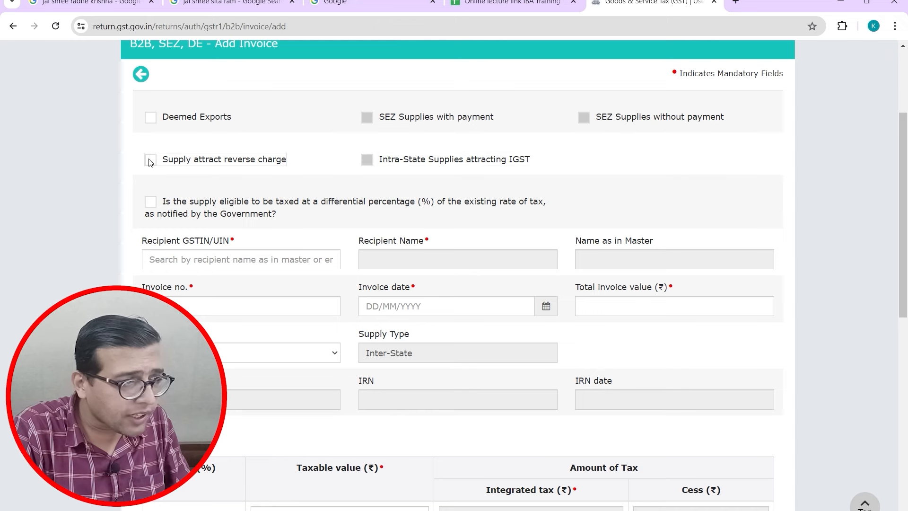
{"action": "left_click", "coordinate": [163, 259]}
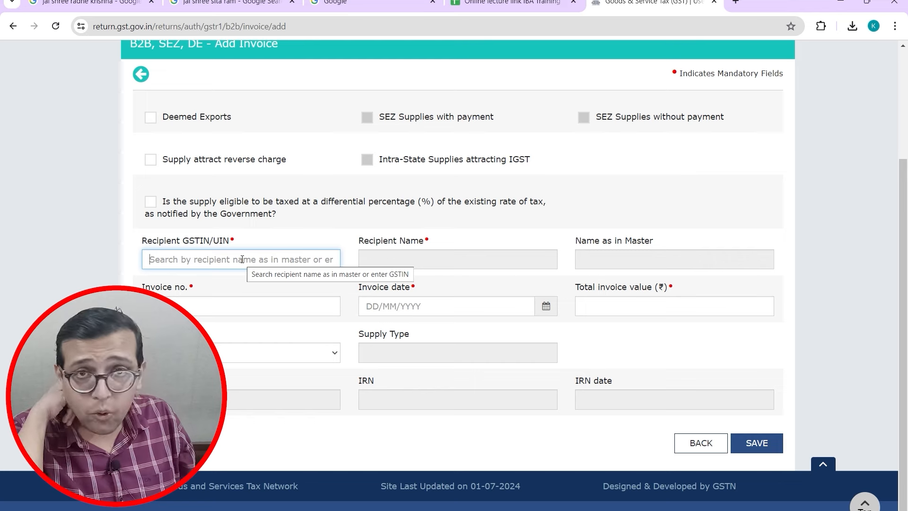
{"action": "key", "text": "alt+Tab"}
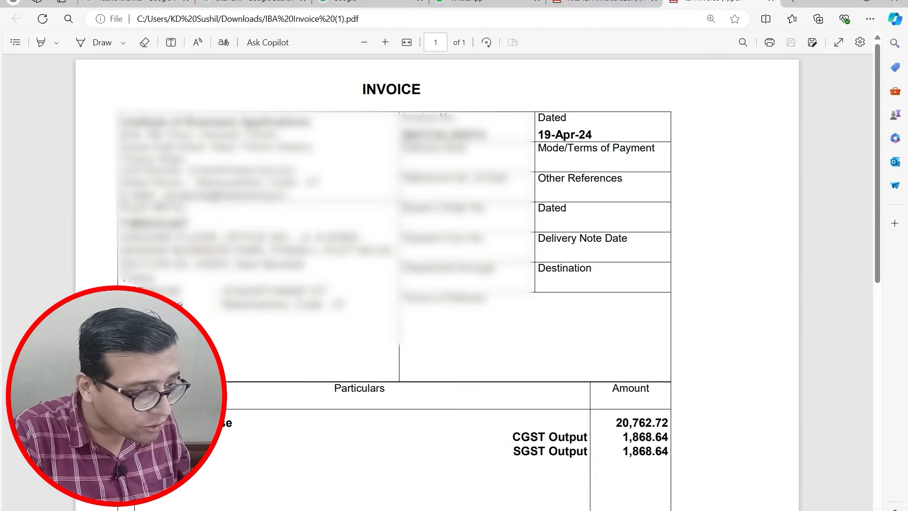
Step: Copy the buyer's GSTIN from the invoice PDF into the Recipient GSTIN field
{"action": "left_click", "coordinate": [416, 213]}
{"action": "left_click", "coordinate": [352, 237]}
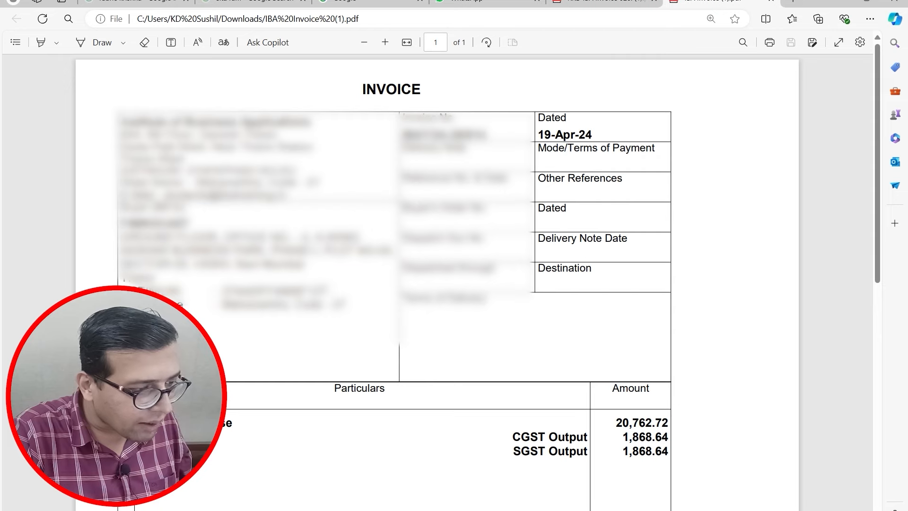
{"action": "double_click", "coordinate": [276, 291]}
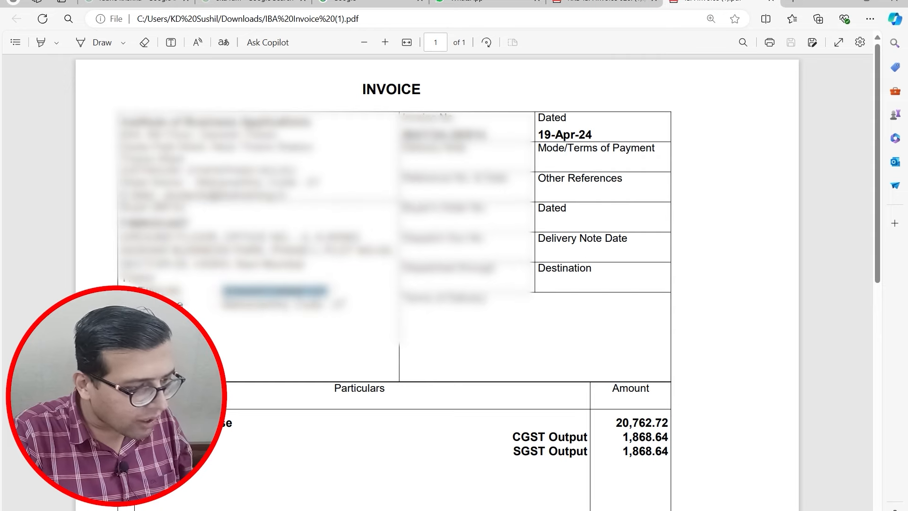
{"action": "key", "text": "alt+Tab"}
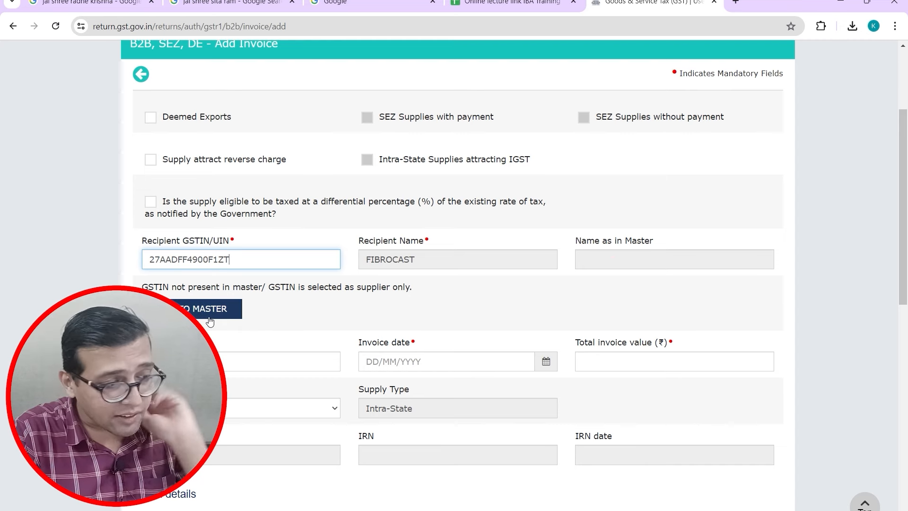
Step: Select and copy the invoice number on the PDF for the Invoice no. field
{"action": "left_click_drag", "start_coordinate": [906, 199], "coordinate": [905, 251]}
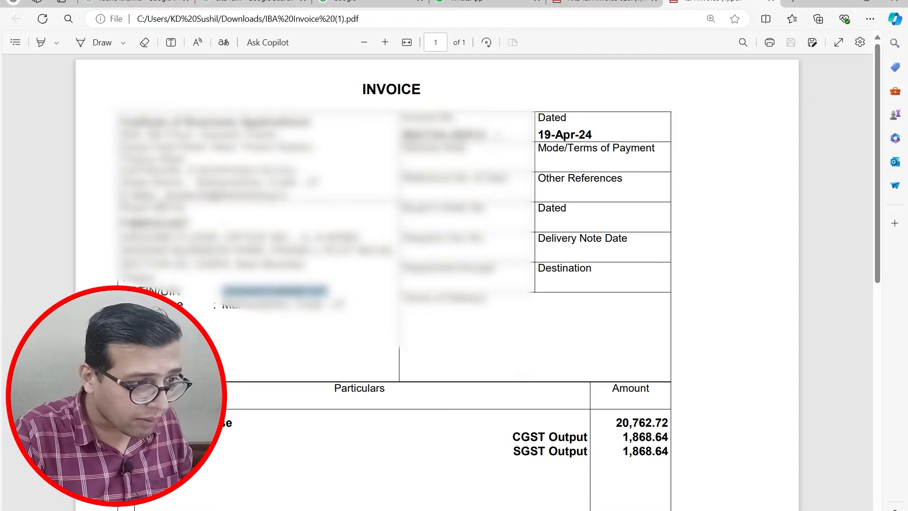
{"action": "left_click_drag", "start_coordinate": [402, 135], "coordinate": [485, 136]}
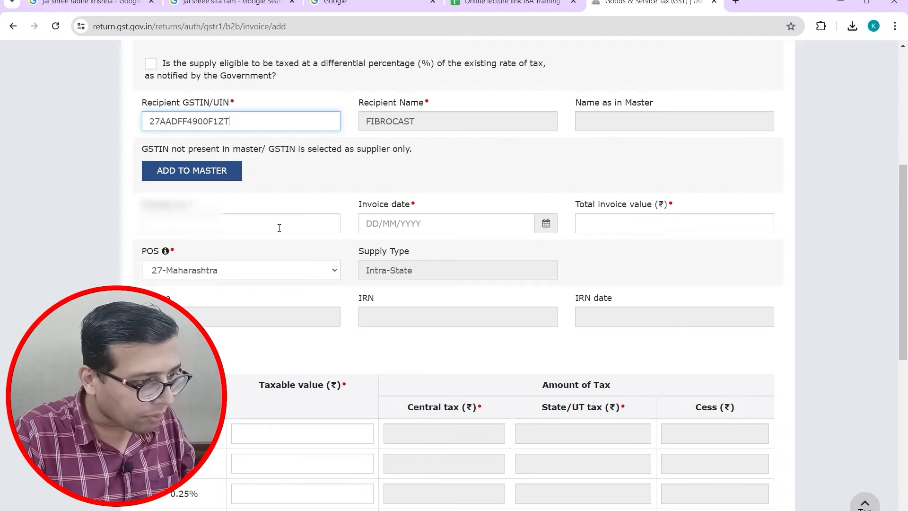
{"action": "key", "text": "ctrl+v"}
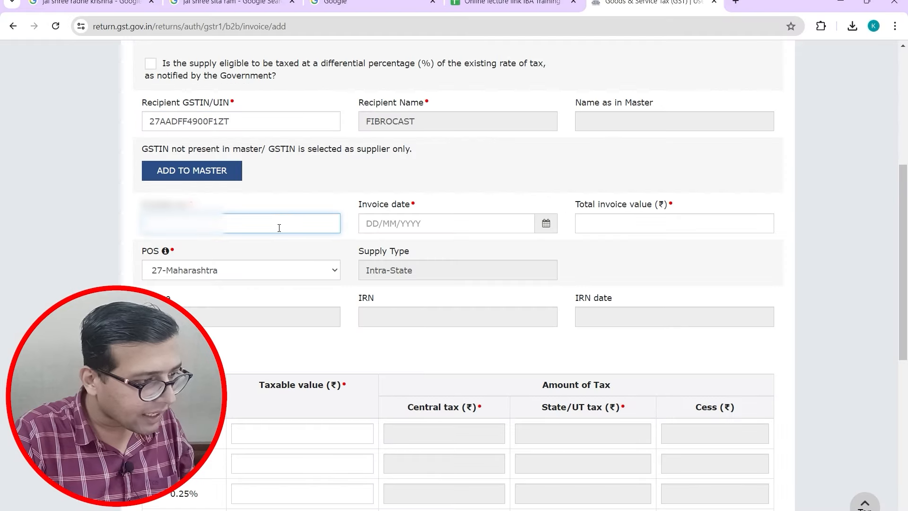
Step: Paste the invoice number and pick invoice date 19/04/2024 from the calendar
{"action": "key", "text": "ctrl+v"}
{"action": "key", "text": "Tab"}
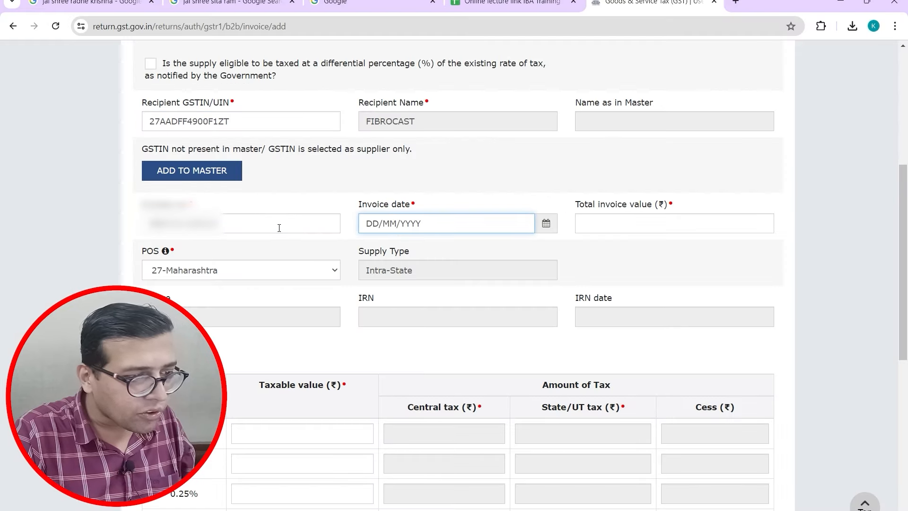
{"action": "key", "text": "alt+Tab"}
{"action": "key", "text": "alt+Tab"}
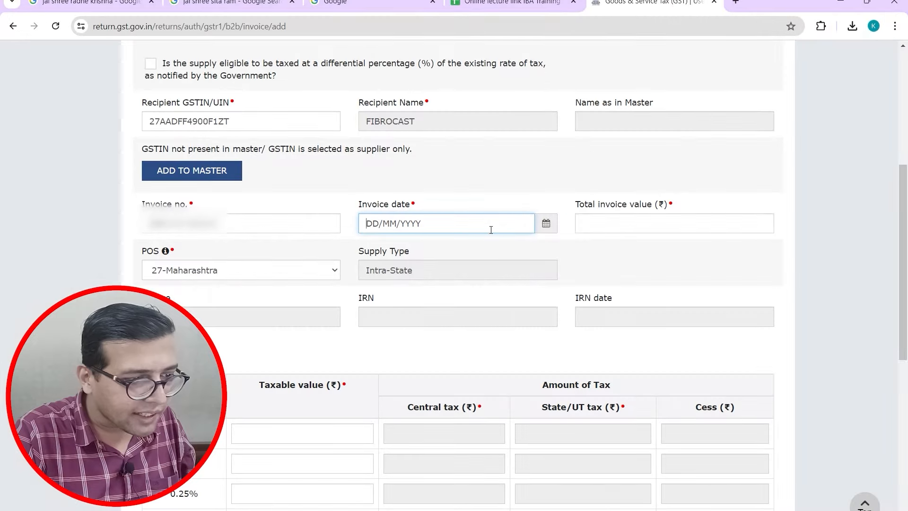
{"action": "left_click", "coordinate": [546, 223]}
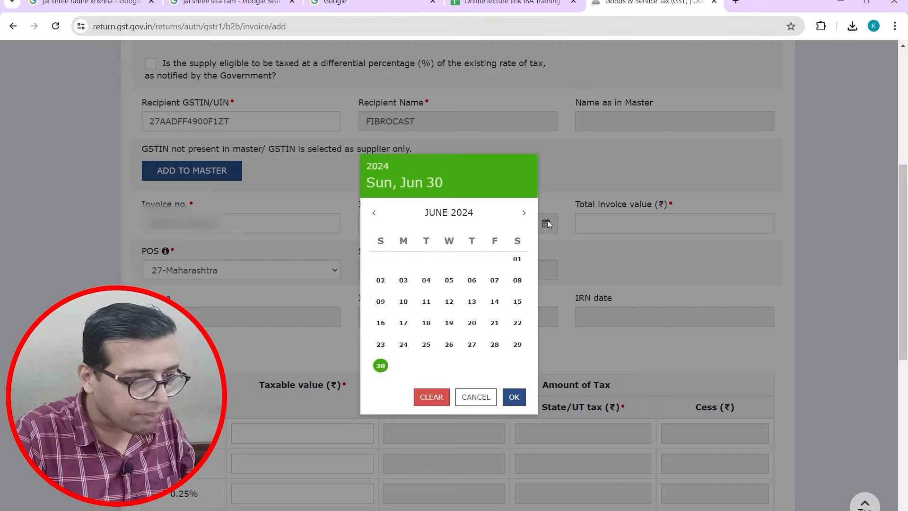
{"action": "left_click", "coordinate": [375, 217]}
{"action": "left_click", "coordinate": [376, 217]}
{"action": "left_click", "coordinate": [378, 218]}
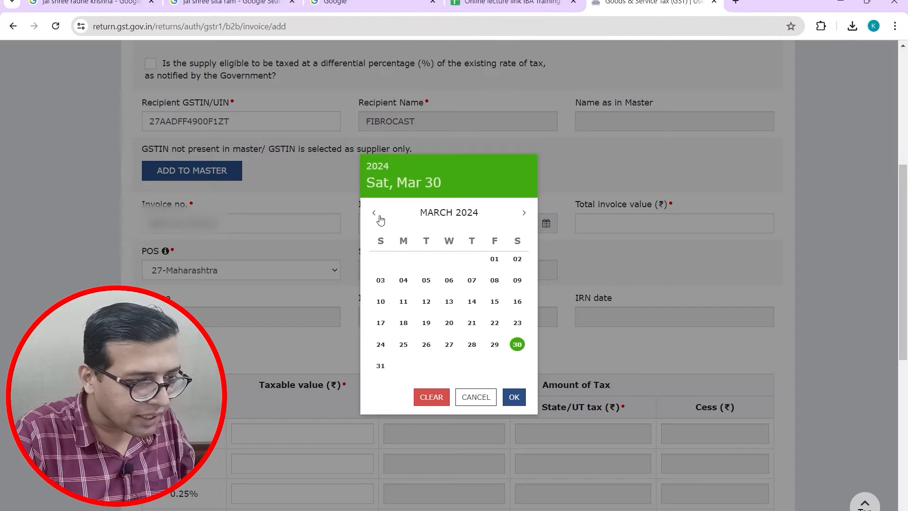
{"action": "left_click", "coordinate": [523, 215]}
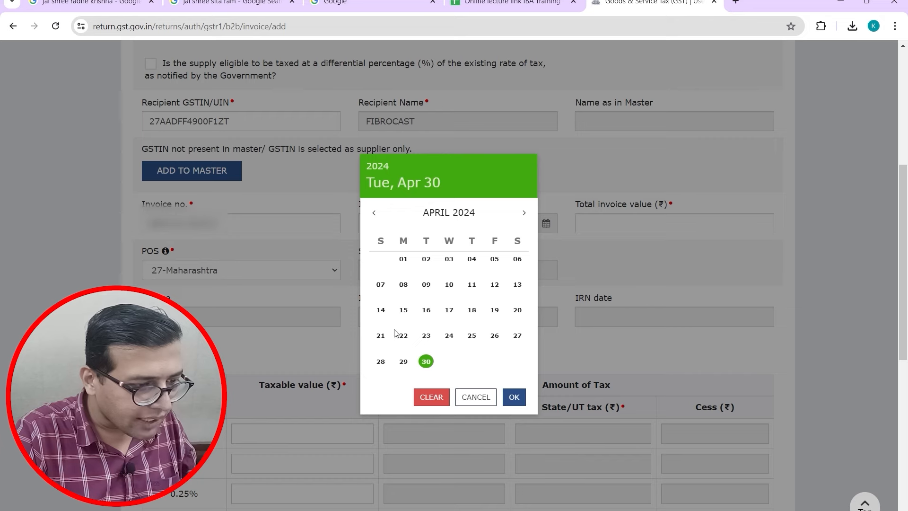
{"action": "left_click", "coordinate": [495, 310]}
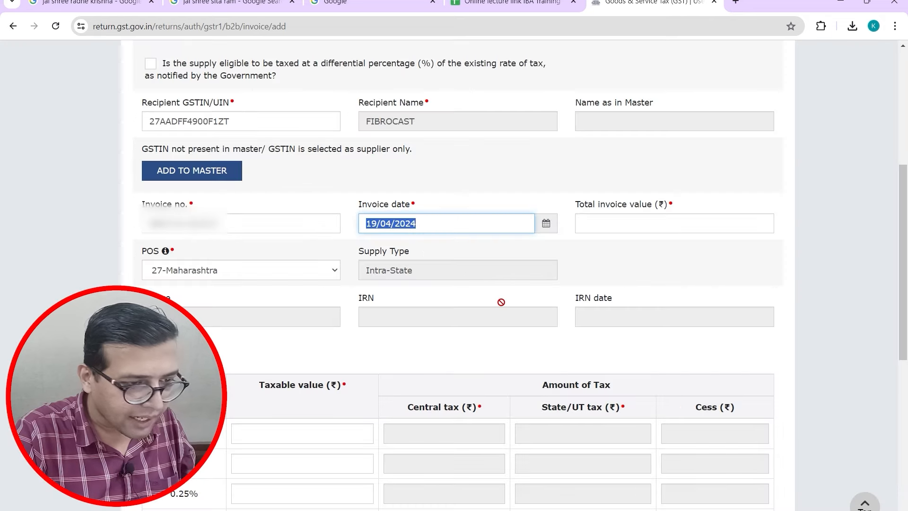
{"action": "left_click", "coordinate": [658, 219]}
Step: Enter total invoice value 24500 and confirm place of supply 27-Maharashtra against the PDF
{"action": "key", "text": "alt+Tab"}
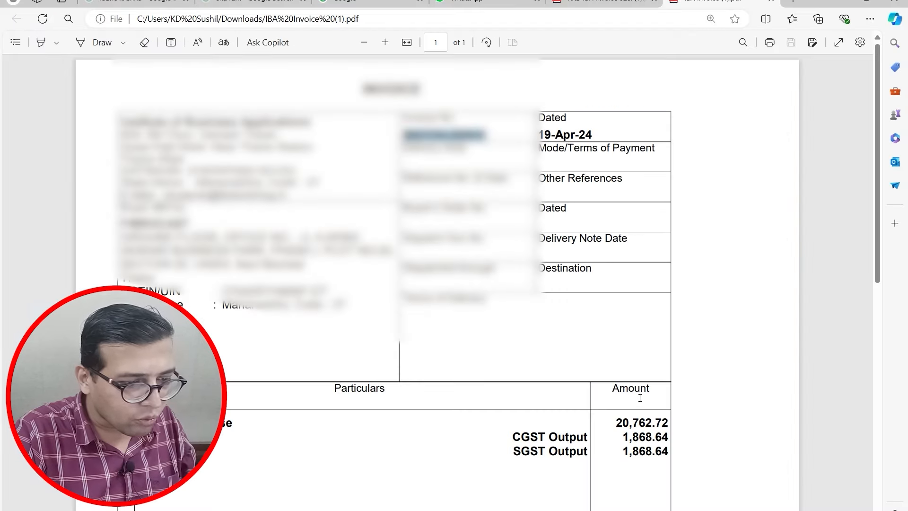
{"action": "left_click_drag", "start_coordinate": [876, 240], "coordinate": [872, 432]}
{"action": "key", "text": "alt+Tab"}
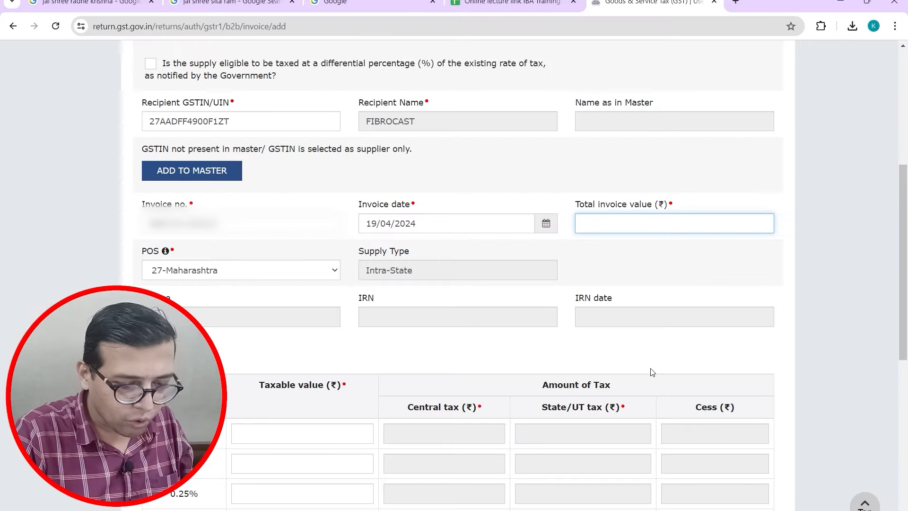
{"action": "type", "text": "24500"}
{"action": "key", "text": "Tab"}
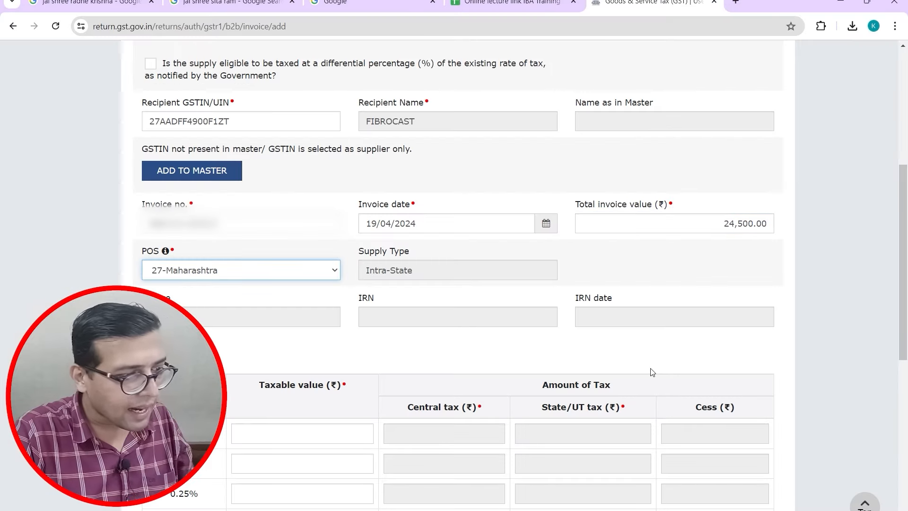
{"action": "key", "text": "alt+Tab"}
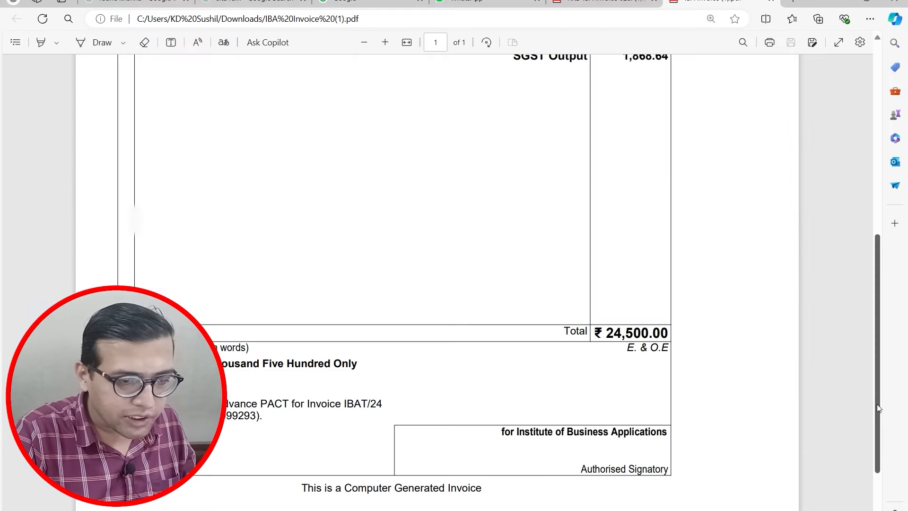
{"action": "left_click_drag", "start_coordinate": [876, 402], "coordinate": [868, 276]}
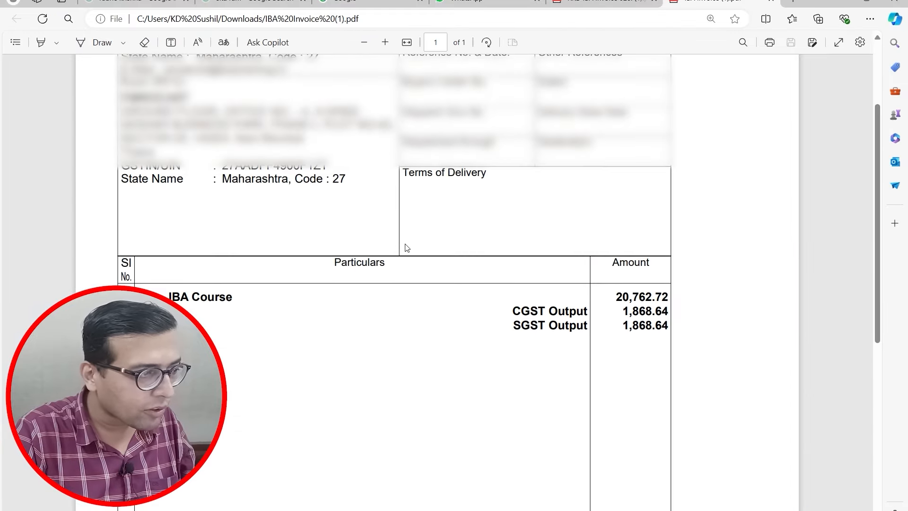
{"action": "key", "text": "alt+Tab"}
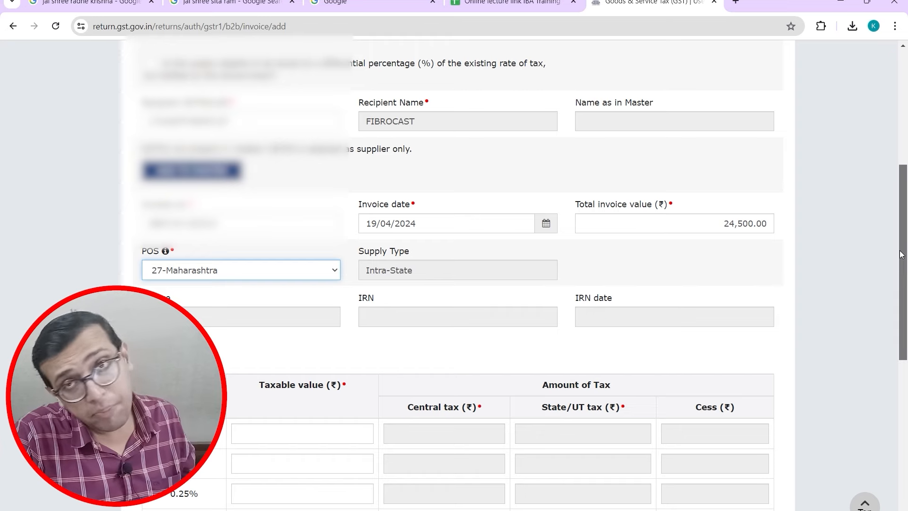
{"action": "left_click_drag", "start_coordinate": [901, 254], "coordinate": [887, 369]}
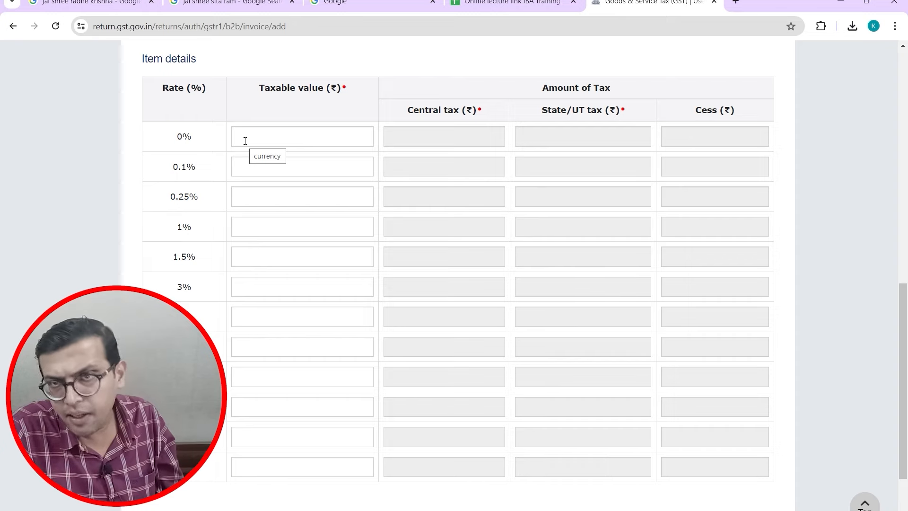
{"action": "left_click", "coordinate": [263, 142]}
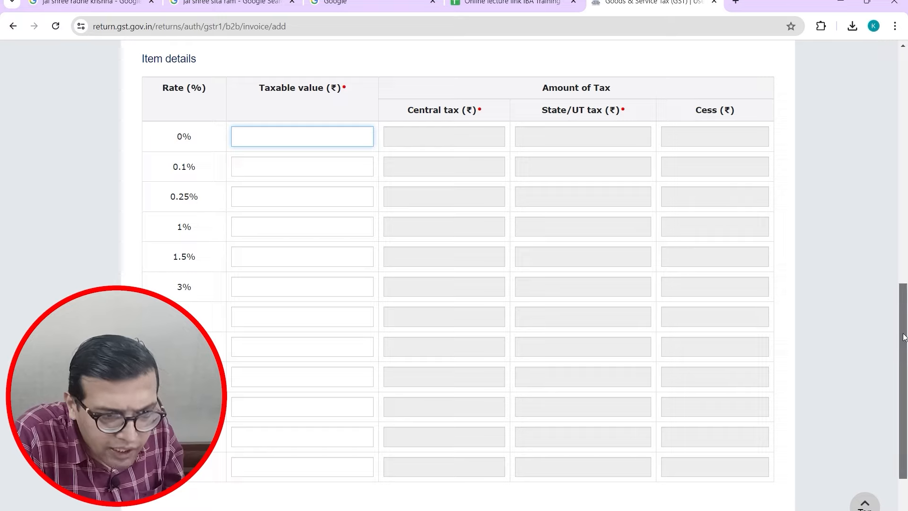
{"action": "left_click_drag", "start_coordinate": [903, 331], "coordinate": [861, 141]}
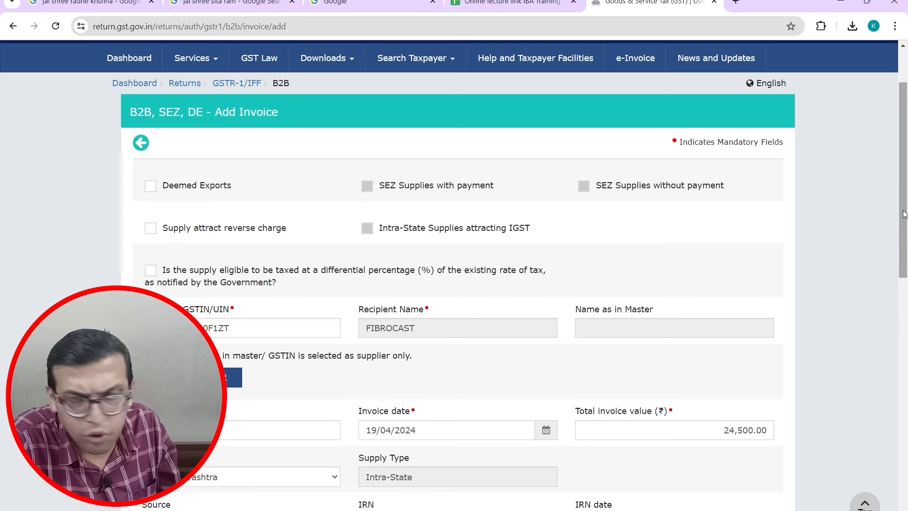
{"action": "left_click_drag", "start_coordinate": [903, 214], "coordinate": [891, 382]}
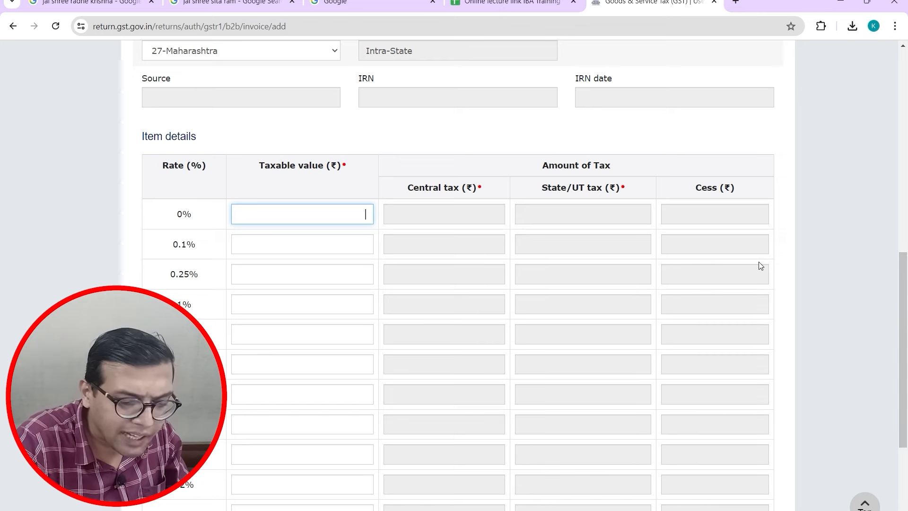
{"action": "type", "text": "25000"}
{"action": "key", "text": "Tab"}
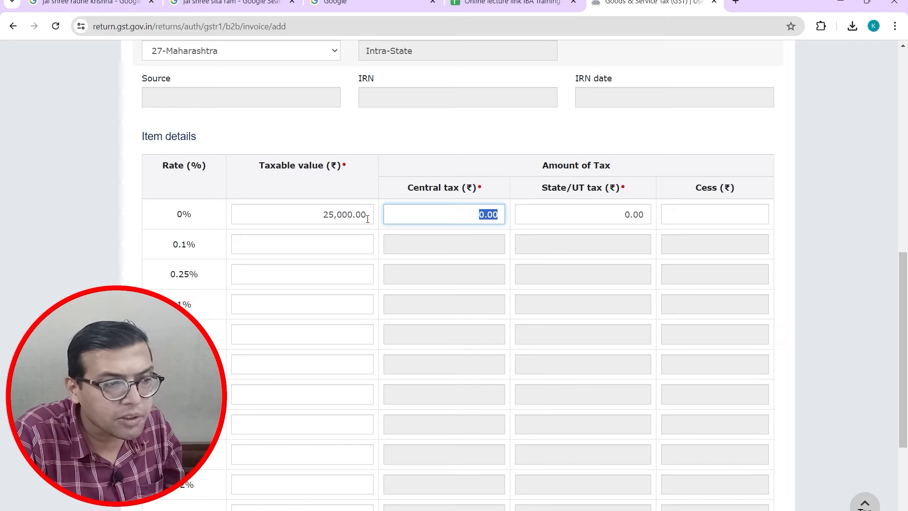
{"action": "left_click", "coordinate": [276, 208]}
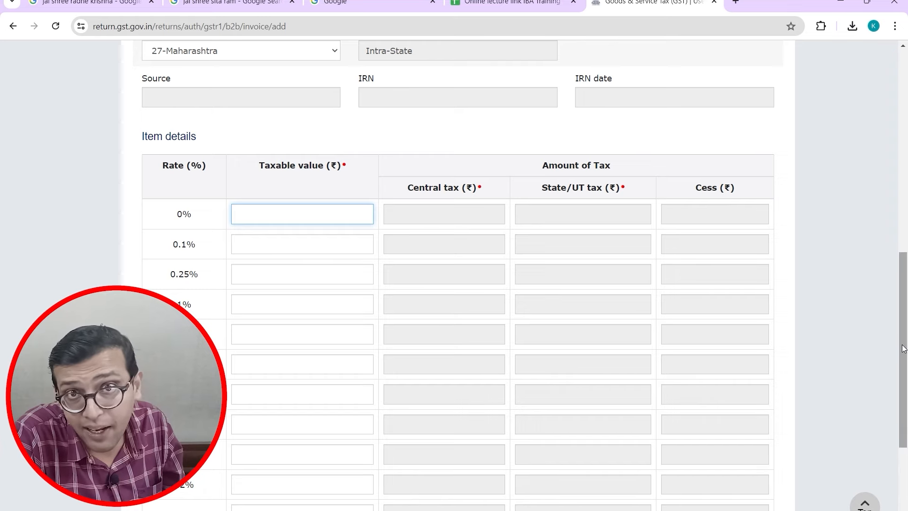
{"action": "scroll", "coordinate": [325, 394], "scroll_direction": "down", "scroll_amount": 3}
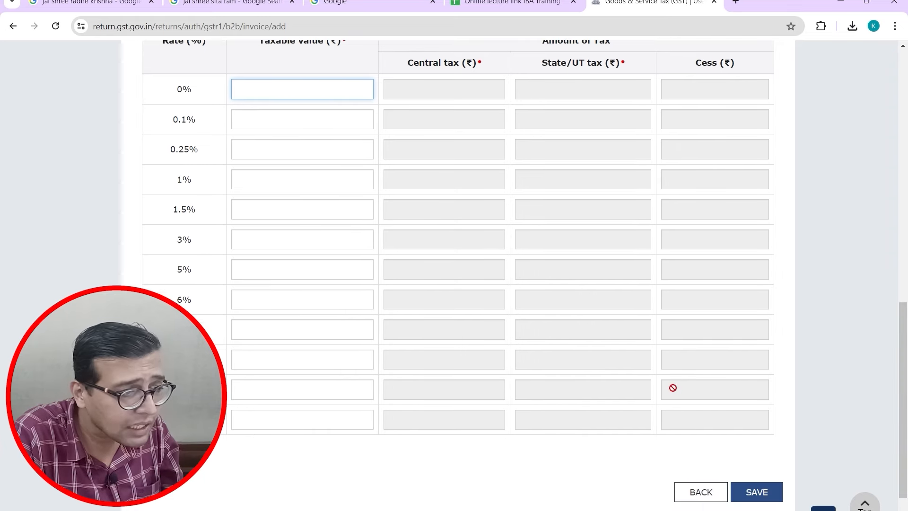
Step: Enter taxable value 20762.72 in the 18% rate row, checking it against the PDF
{"action": "key", "text": "alt+Tab"}
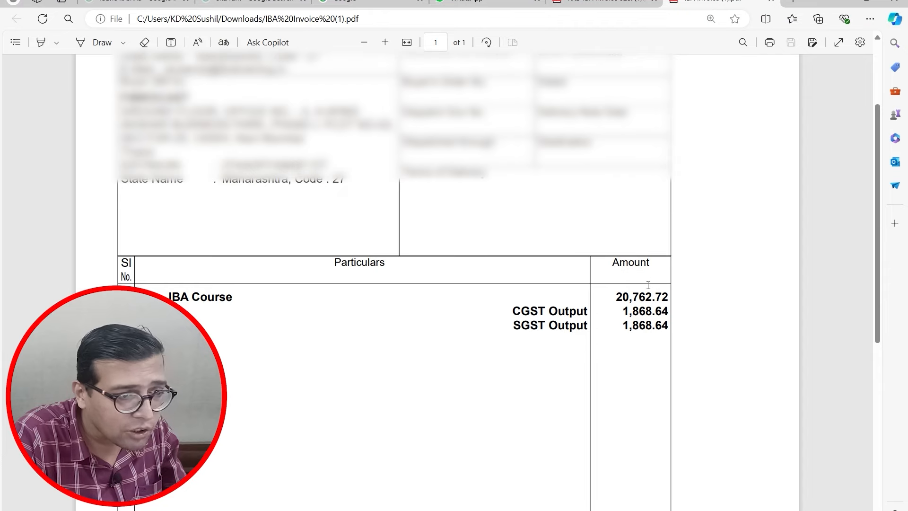
{"action": "key", "text": "alt+Tab"}
{"action": "type", "text": "20762"}
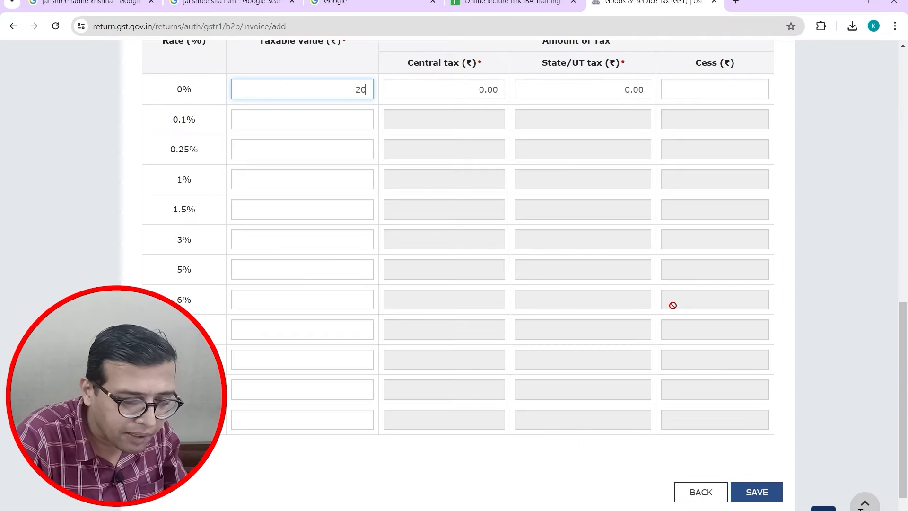
{"action": "key", "text": "BackSpace"}
{"action": "key", "text": "BackSpace"}
{"action": "key", "text": "BackSpace"}
{"action": "key", "text": "BackSpace"}
{"action": "key", "text": "BackSpace"}
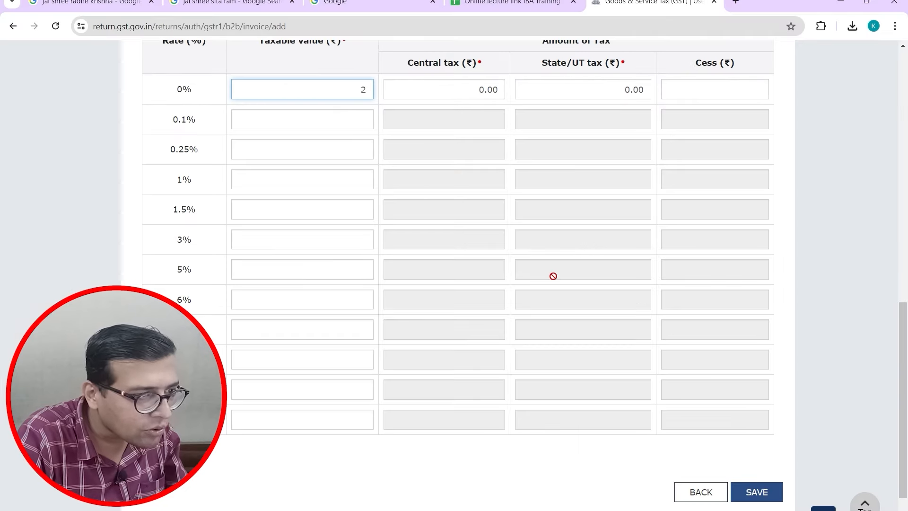
{"action": "key", "text": "alt+Tab"}
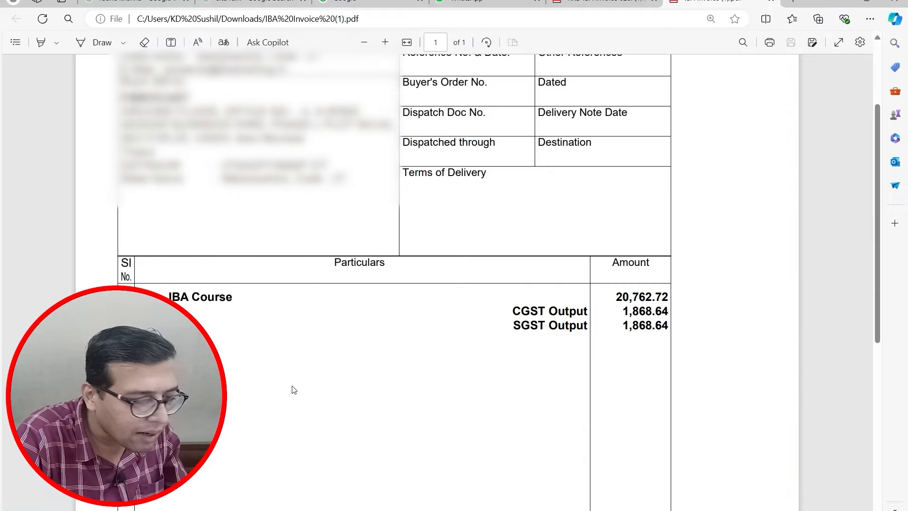
{"action": "key", "text": "alt+Tab"}
{"action": "type", "text": "20762"}
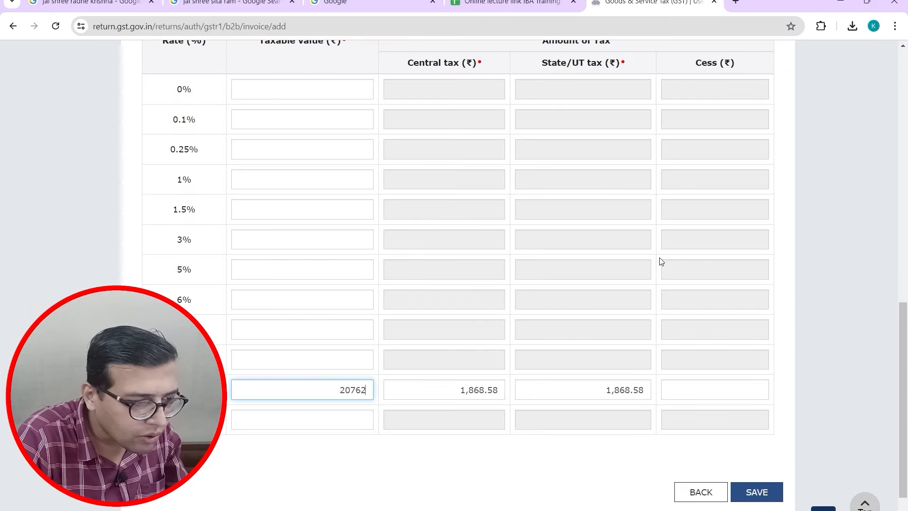
{"action": "key", "text": "alt+Tab"}
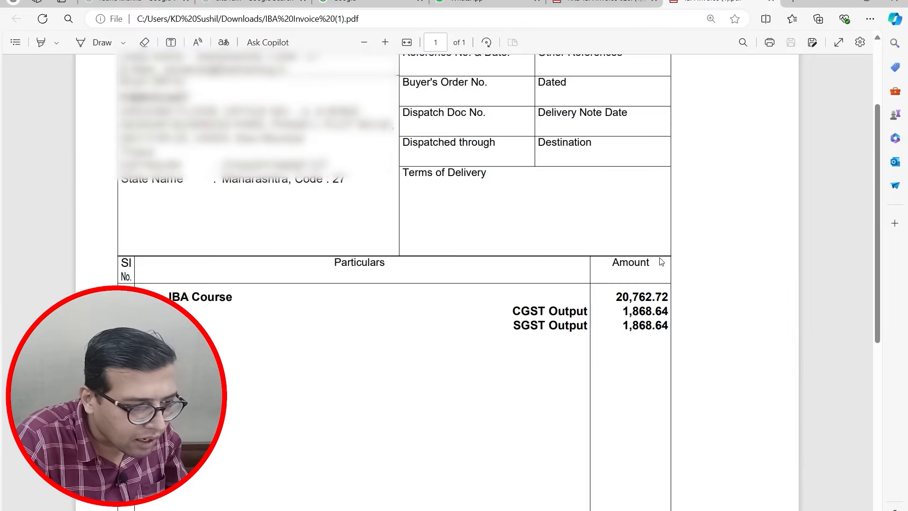
{"action": "key", "text": "alt+Tab"}
{"action": "type", "text": ".72"}
{"action": "key", "text": "Tab"}
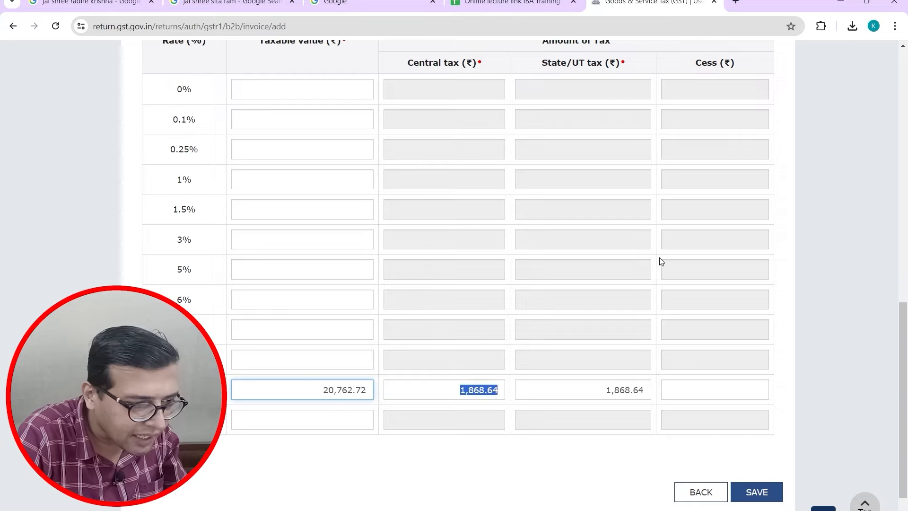
Step: Verify the 1,868.64 central and state tax against the PDF and save the invoice
{"action": "key", "text": "alt+Tab"}
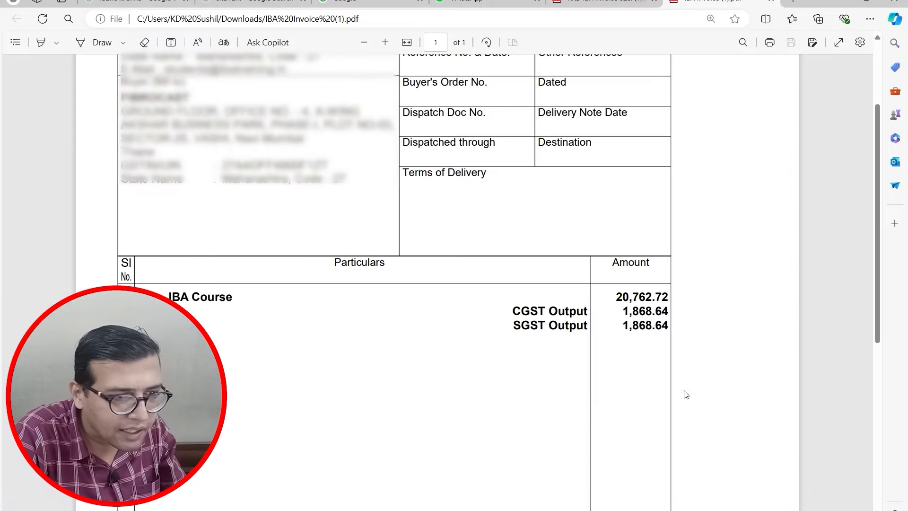
{"action": "key", "text": "alt+Tab"}
{"action": "left_click", "coordinate": [756, 492]}
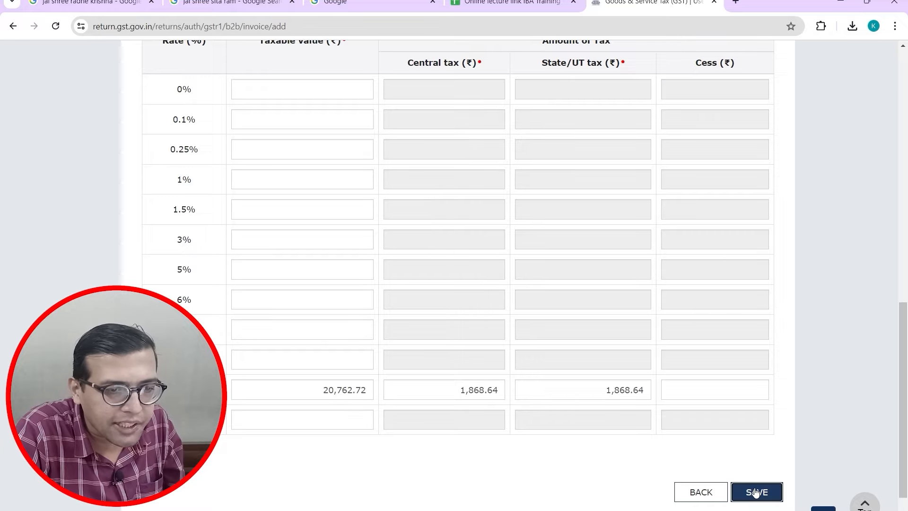
Step: Scroll the saved invoice form and go back to the B2B summary listing FIBROCAST
{"action": "scroll", "coordinate": [903, 353], "scroll_direction": "up", "scroll_amount": 10}
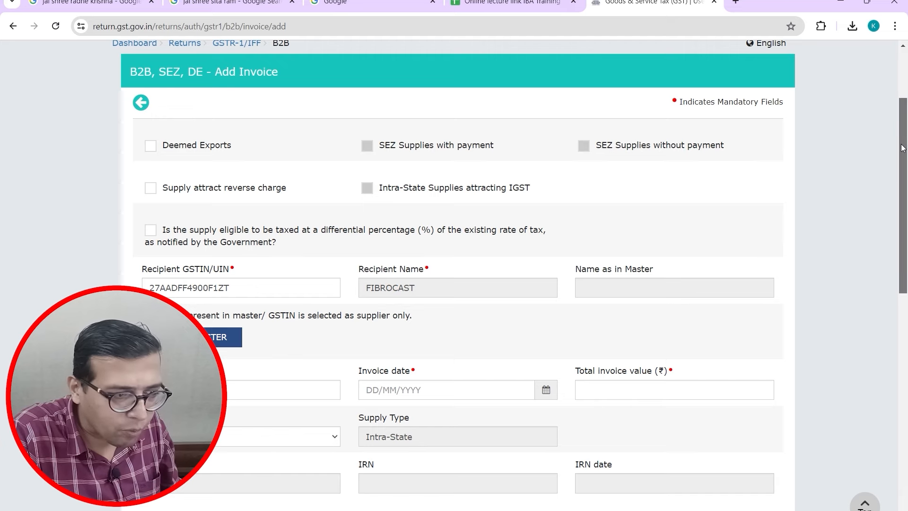
{"action": "left_click_drag", "start_coordinate": [903, 148], "coordinate": [902, 402]}
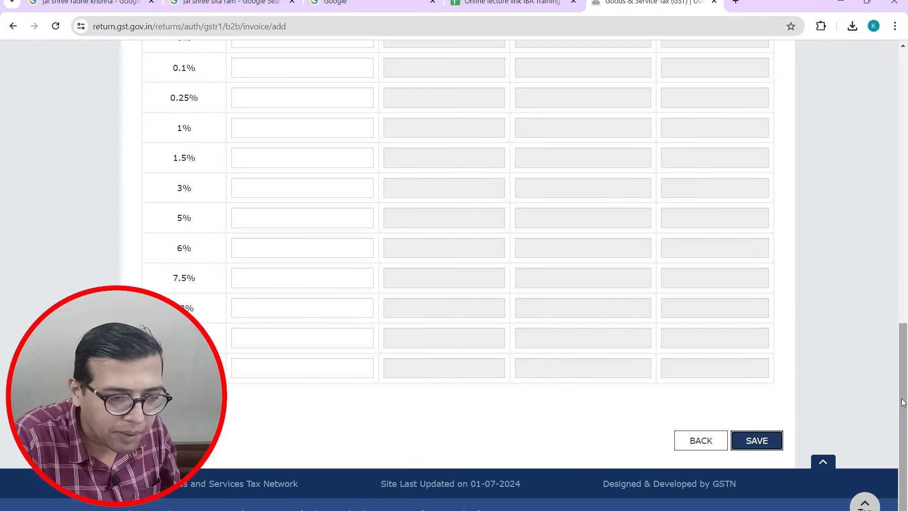
{"action": "left_click", "coordinate": [703, 439]}
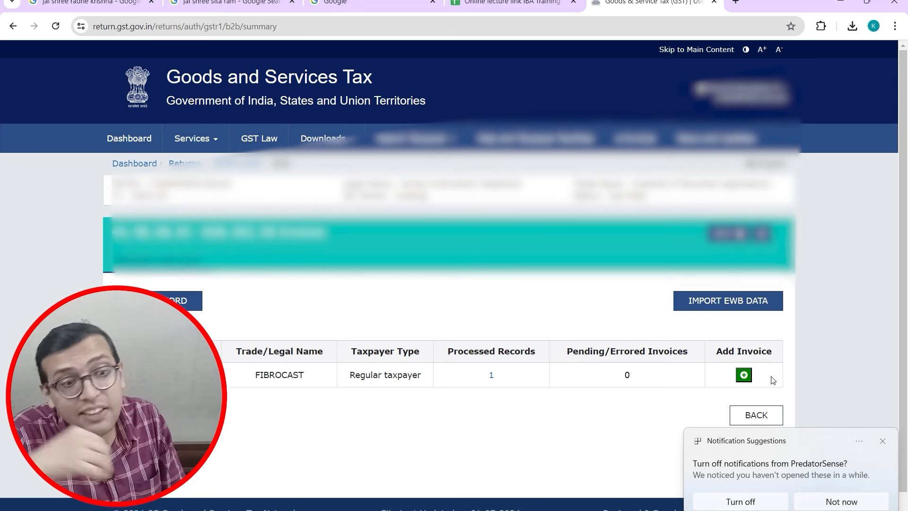
{"action": "left_click", "coordinate": [883, 443]}
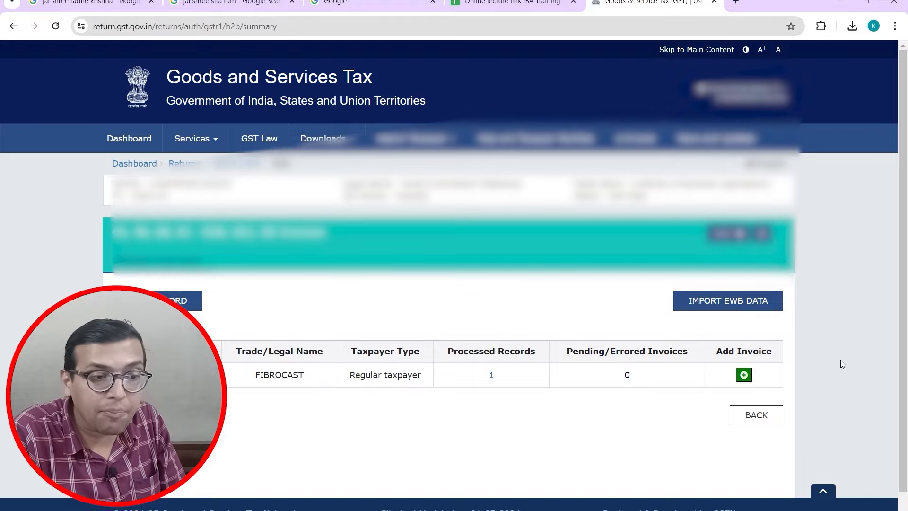
{"action": "left_click", "coordinate": [776, 414]}
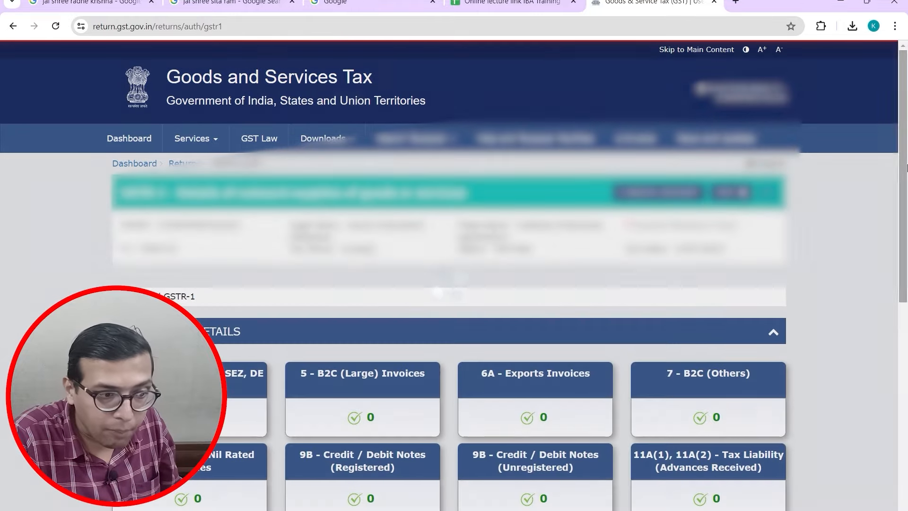
{"action": "scroll", "coordinate": [197, 197], "scroll_direction": "down", "scroll_amount": 5}
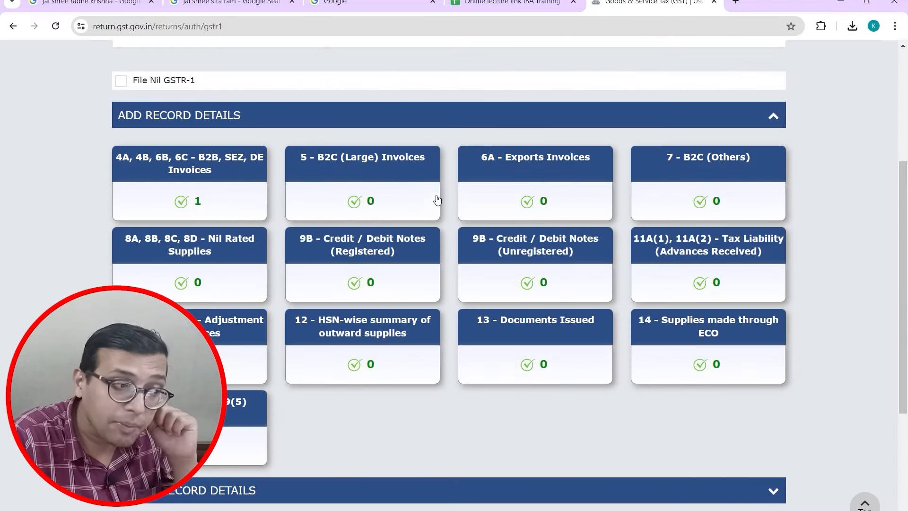
{"action": "left_click", "coordinate": [263, 216]}
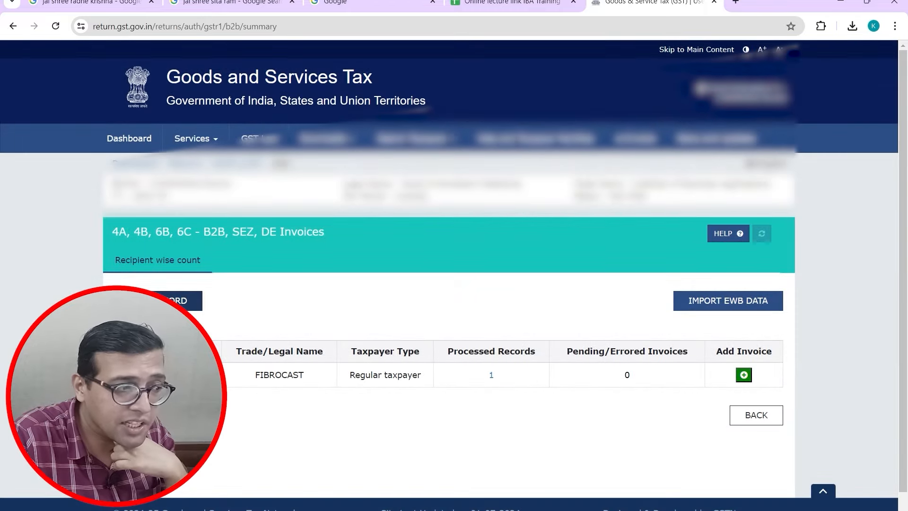
Step: Start a new B2B invoice and open the second invoice's PDF, zoomed in
{"action": "left_click", "coordinate": [153, 301]}
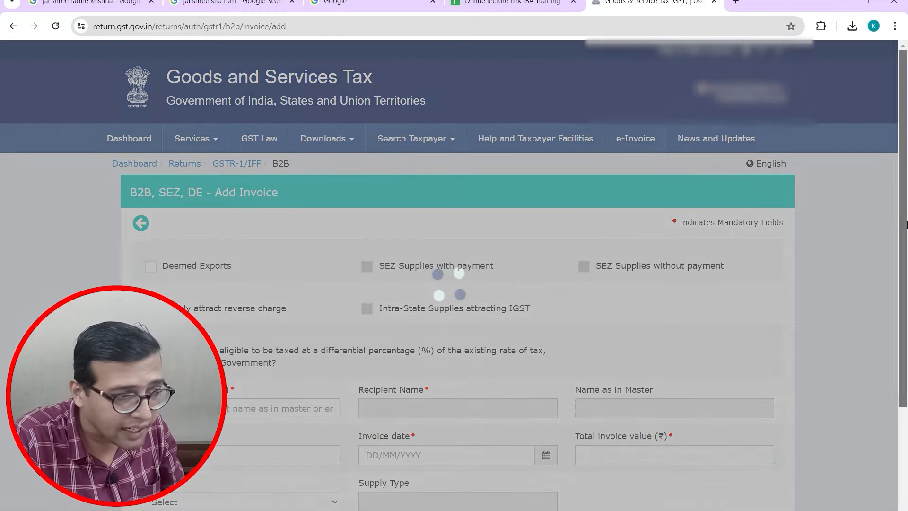
{"action": "left_click_drag", "start_coordinate": [906, 225], "coordinate": [906, 254]}
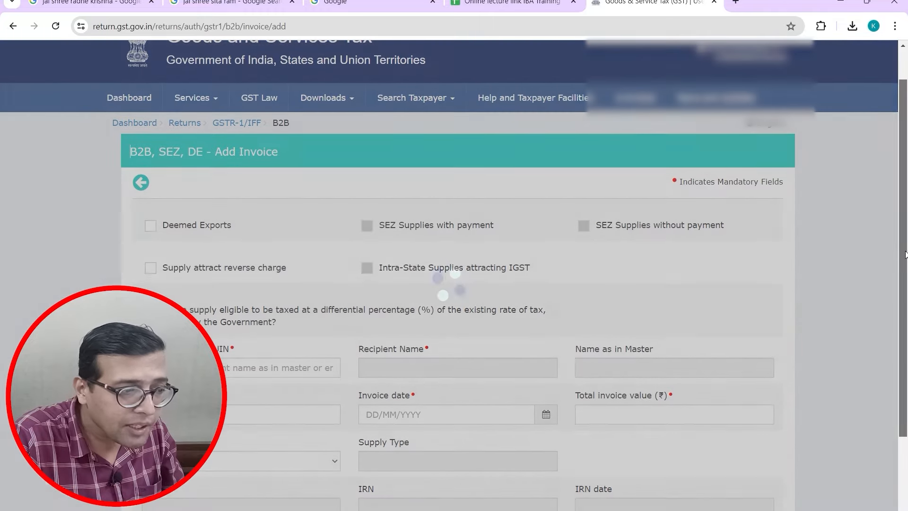
{"action": "key", "text": "alt+Tab"}
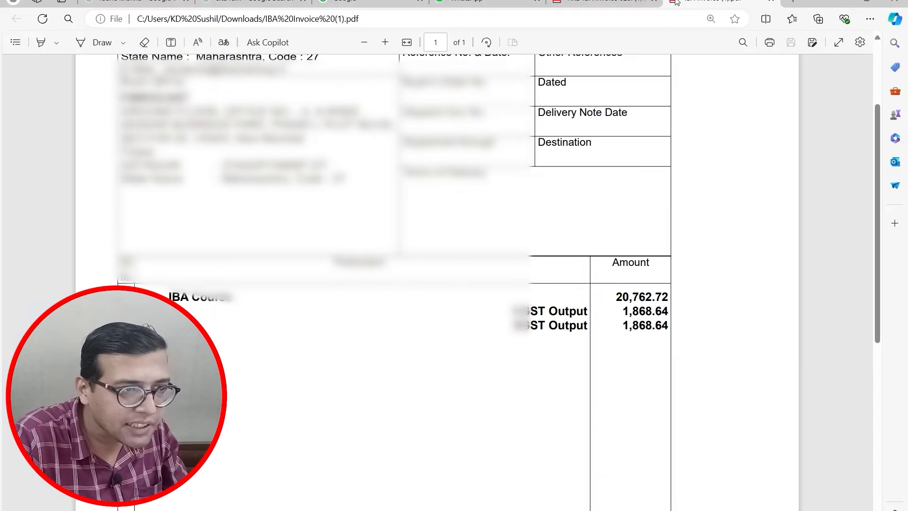
{"action": "left_click", "coordinate": [596, 9]}
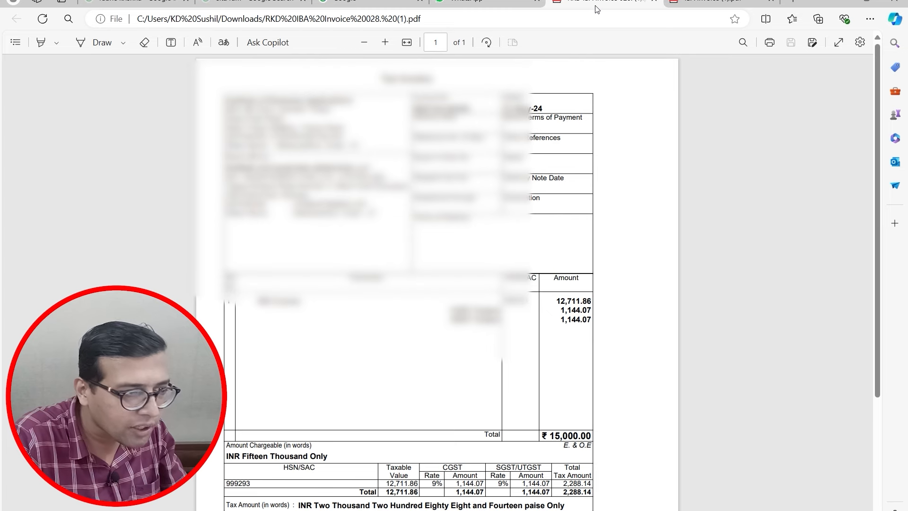
{"action": "key", "text": "ctrl+plus"}
{"action": "key", "text": "ctrl+plus"}
{"action": "key", "text": "ctrl+plus"}
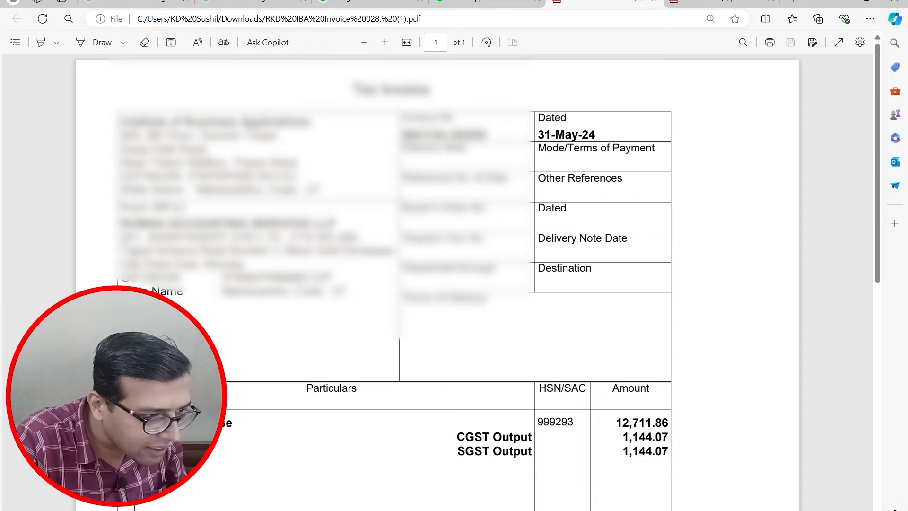
Step: Copy the buyer's GSTIN from the PDF into Recipient GSTIN/UIN, filling Ruman Accounting Services LLP
{"action": "double_click", "coordinate": [279, 277]}
{"action": "key", "text": "alt+Tab"}
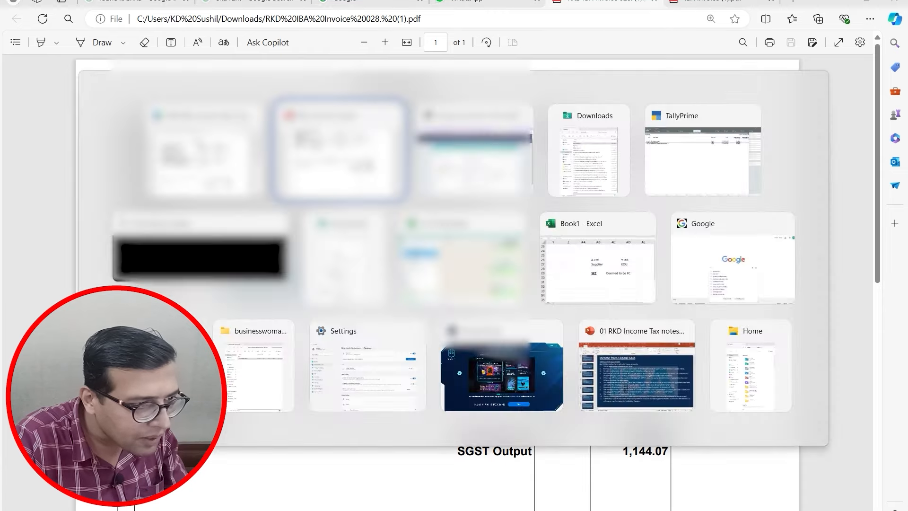
{"action": "key", "text": "alt+Tab"}
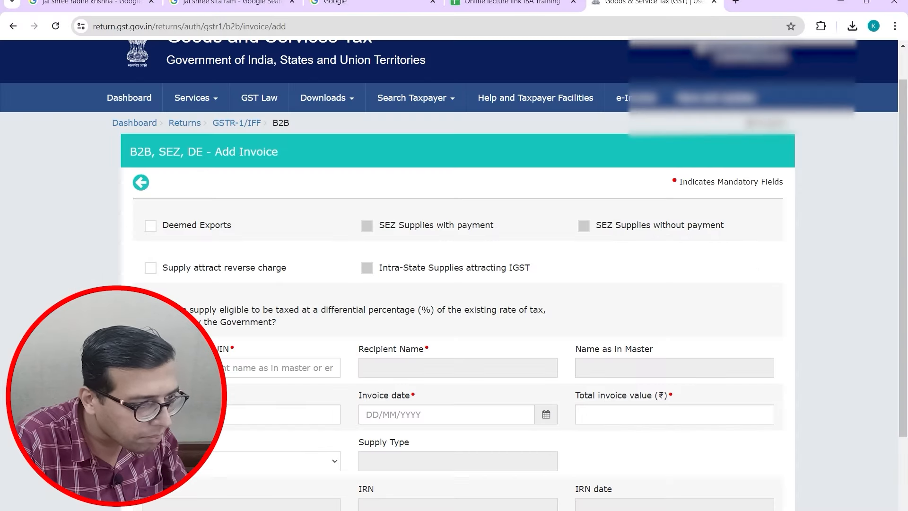
{"action": "left_click", "coordinate": [250, 367]}
{"action": "key", "text": "ctrl+v"}
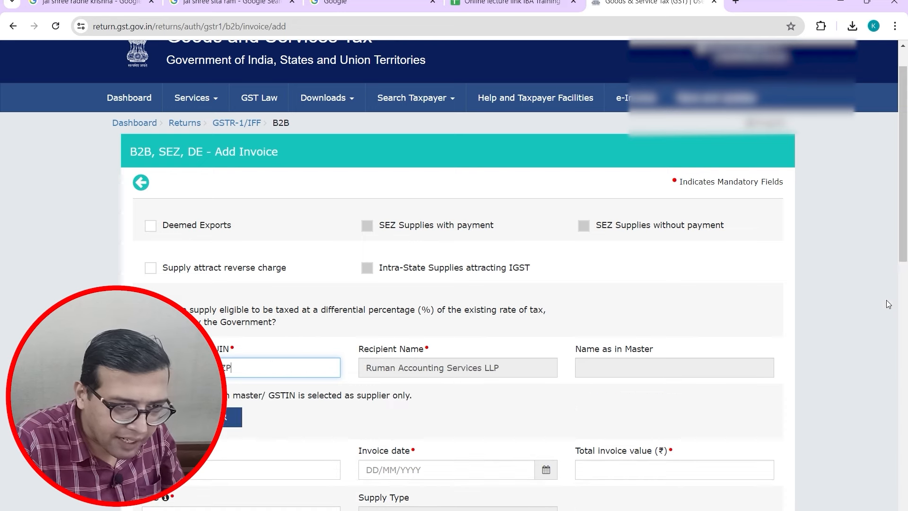
{"action": "left_click_drag", "start_coordinate": [905, 244], "coordinate": [883, 296]}
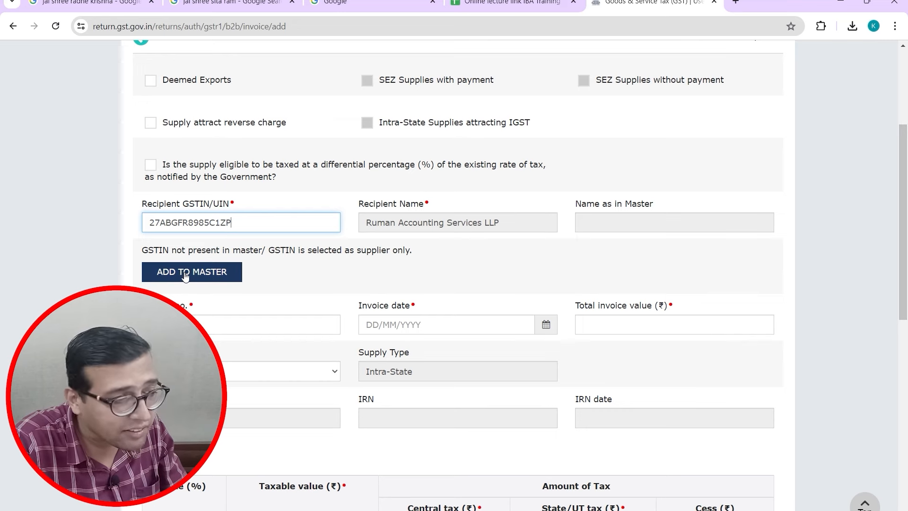
{"action": "key", "text": "alt+Tab"}
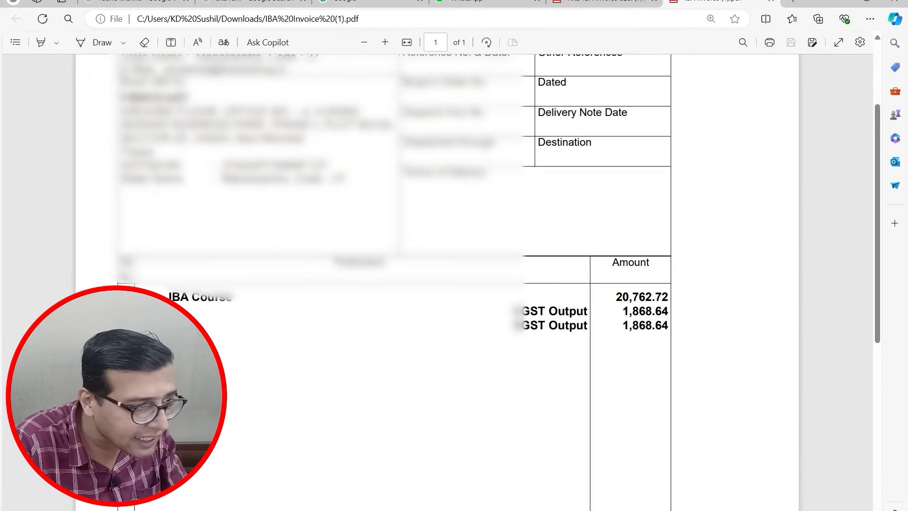
Step: Copy the second invoice's number from the PDF into the Invoice no. field
{"action": "left_click", "coordinate": [588, 4]}
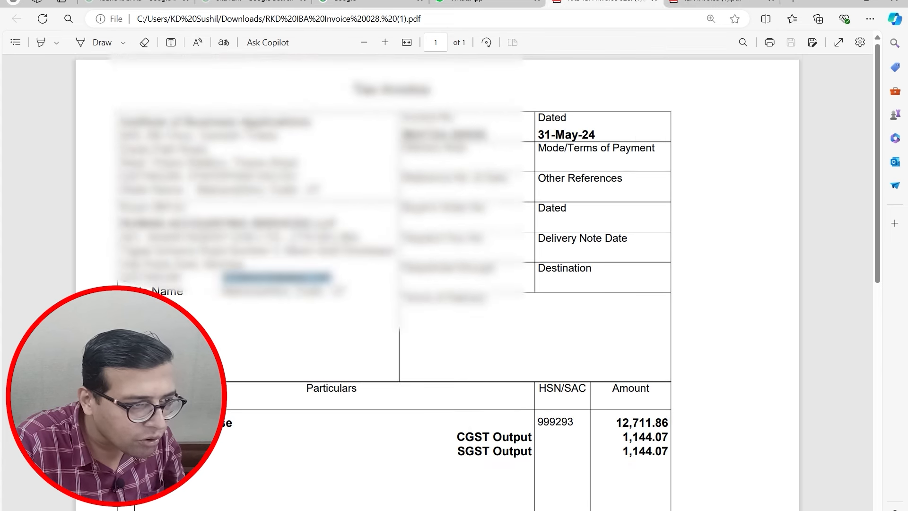
{"action": "left_click_drag", "start_coordinate": [402, 135], "coordinate": [485, 136]}
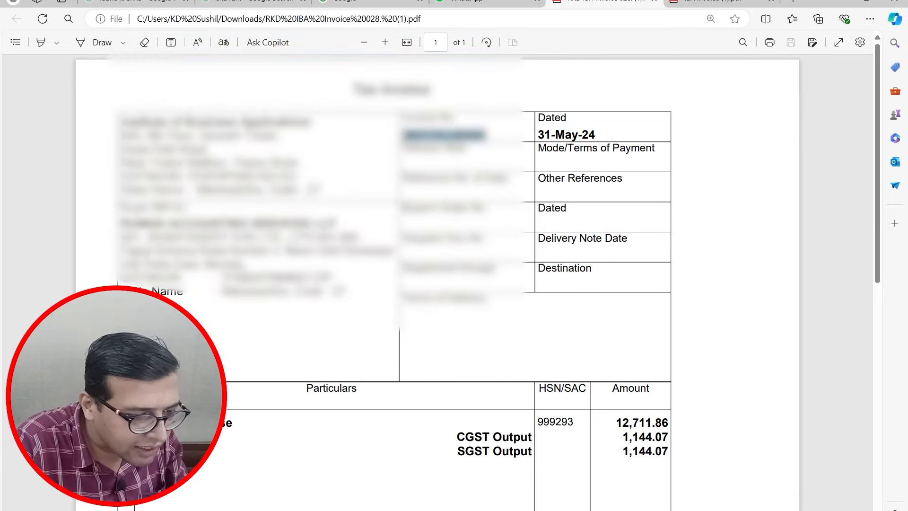
{"action": "key", "text": "alt+Tab"}
{"action": "left_click", "coordinate": [288, 324]}
{"action": "key", "text": "ctrl+v"}
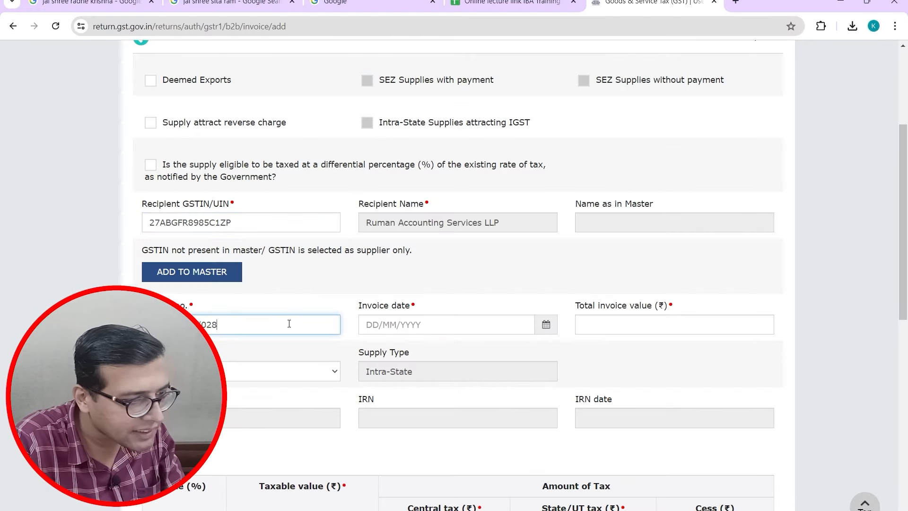
Step: Enter invoice date 31/05/2024 and total invoice value 15,000, checked against the PDF
{"action": "key", "text": "Tab"}
{"action": "key", "text": "alt+Tab"}
{"action": "key", "text": "alt+Tab"}
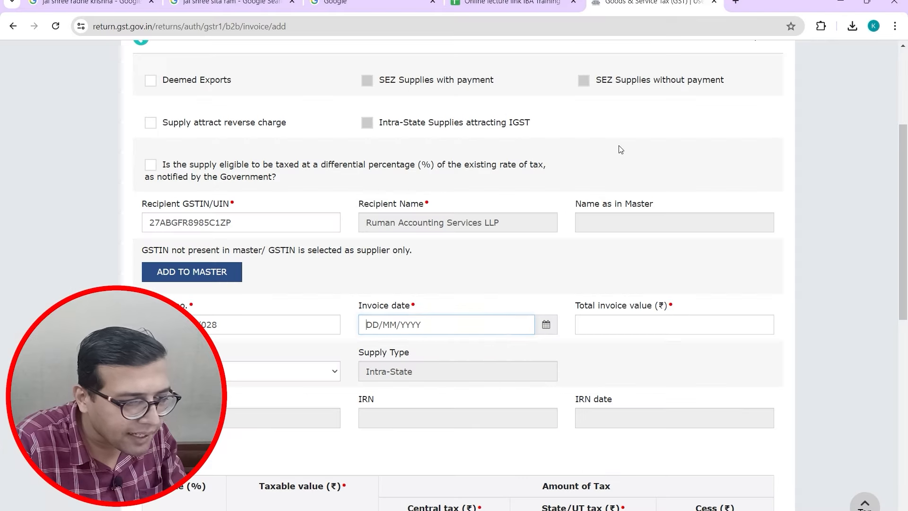
{"action": "type", "text": "3105"}
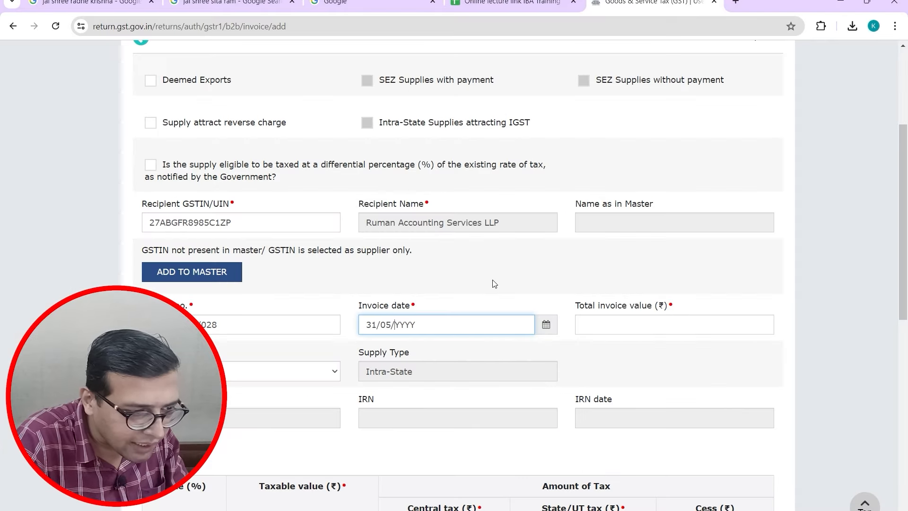
{"action": "type", "text": "2024"}
{"action": "key", "text": "Tab"}
{"action": "key", "text": "alt+Tab"}
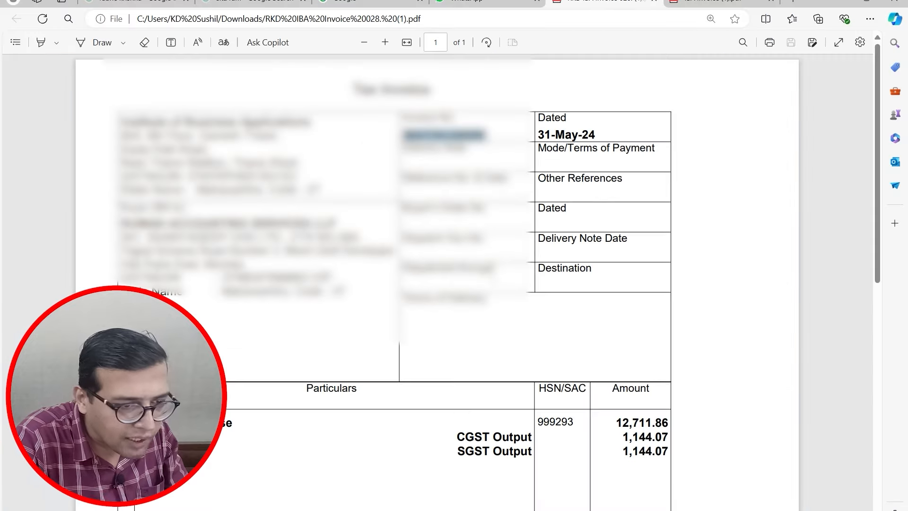
{"action": "left_click_drag", "start_coordinate": [875, 271], "coordinate": [848, 443]}
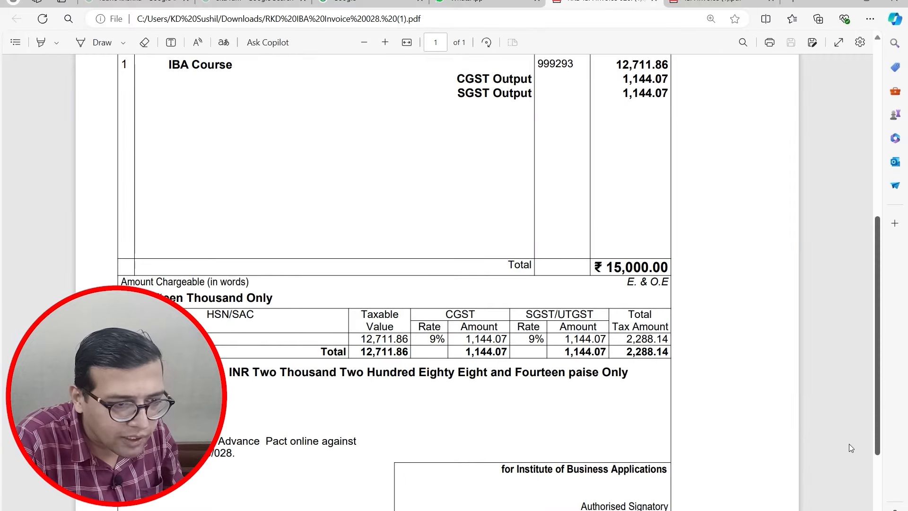
{"action": "key", "text": "alt+Tab"}
{"action": "type", "text": "15,00"}
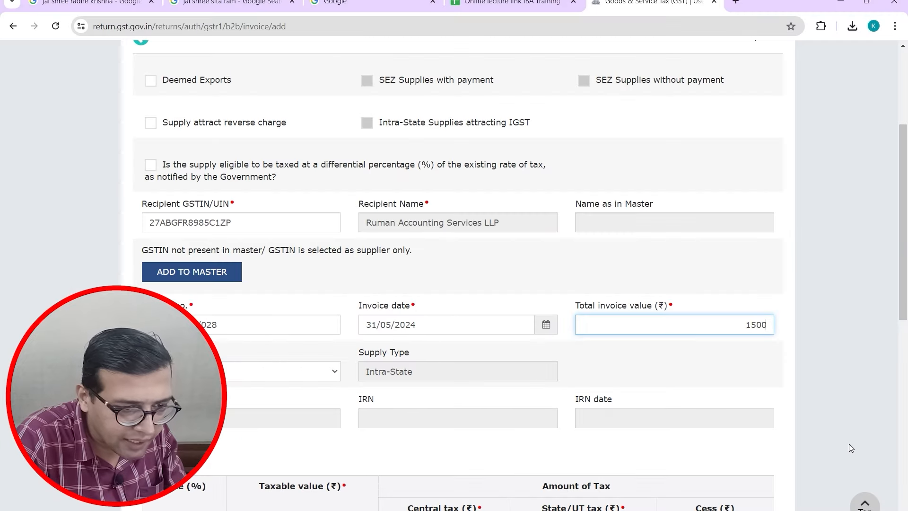
{"action": "type", "text": "0"}
{"action": "key", "text": "Tab"}
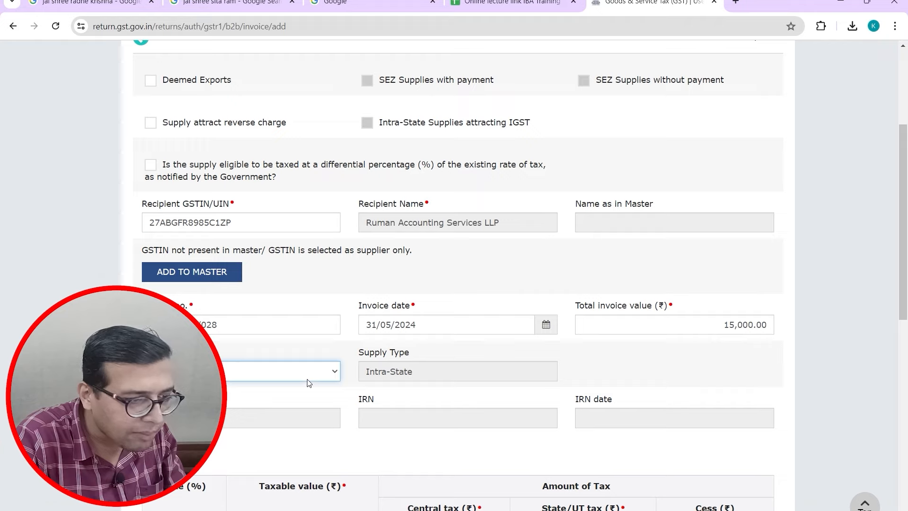
{"action": "key", "text": "alt+Tab"}
{"action": "key", "text": "alt+Tab"}
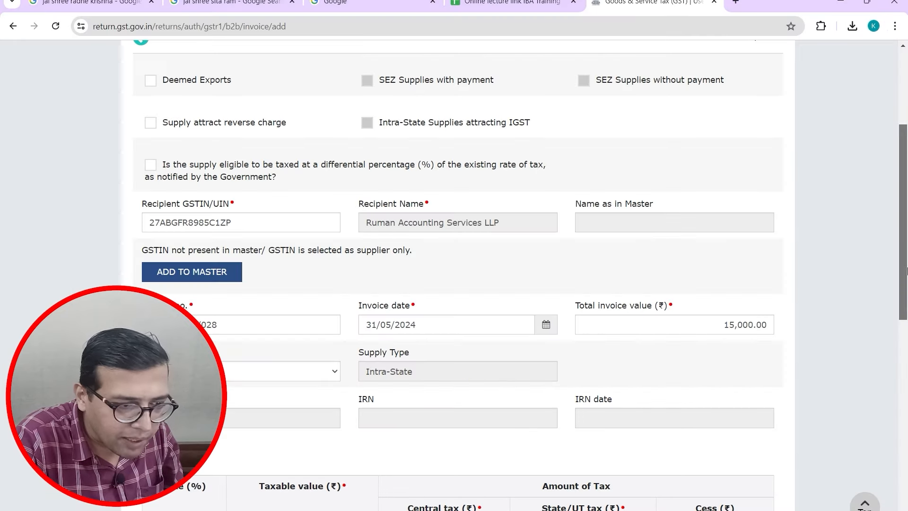
{"action": "left_click_drag", "start_coordinate": [903, 270], "coordinate": [869, 441]}
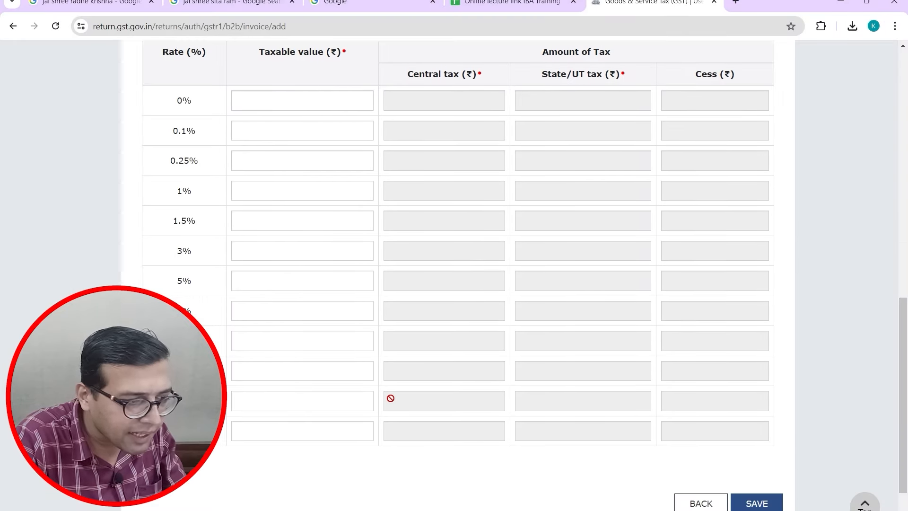
Step: Enter taxable value 12,711.86 in the 18% row, giving 1,144.07 taxes, and save
{"action": "left_click", "coordinate": [344, 397]}
{"action": "key", "text": "alt+Tab"}
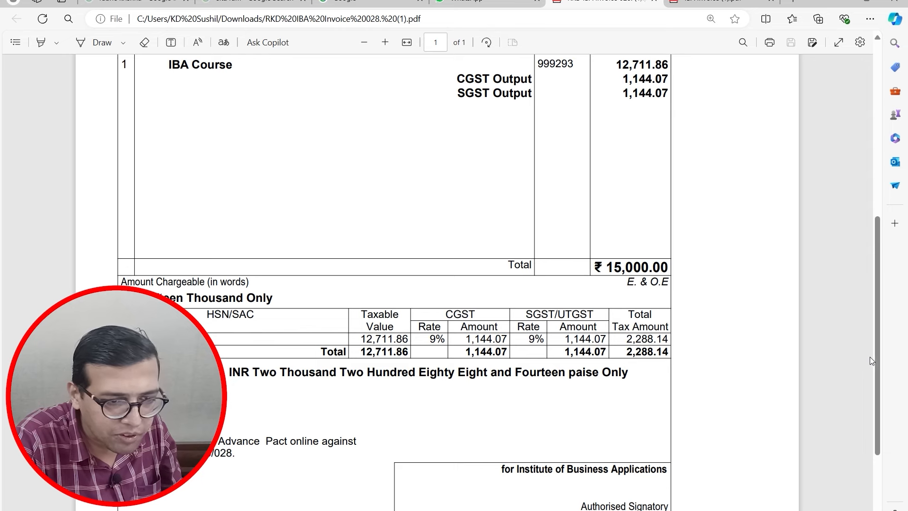
{"action": "left_click_drag", "start_coordinate": [872, 362], "coordinate": [872, 308]}
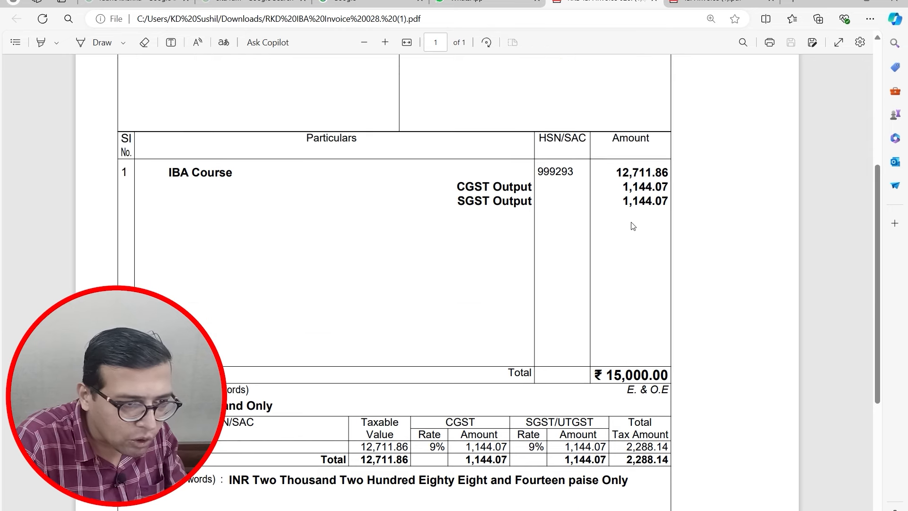
{"action": "key", "text": "alt+Tab"}
{"action": "type", "text": "12711"}
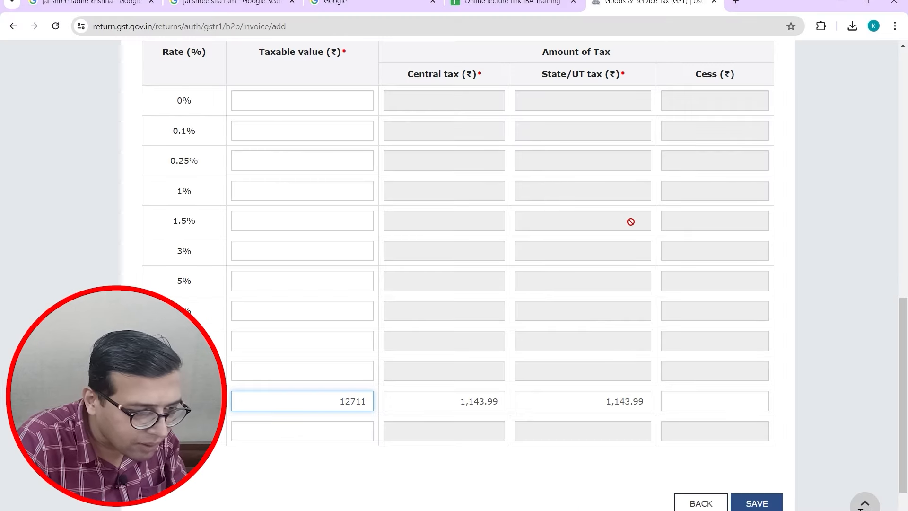
{"action": "key", "text": "alt+Tab"}
{"action": "key", "text": "alt+Tab"}
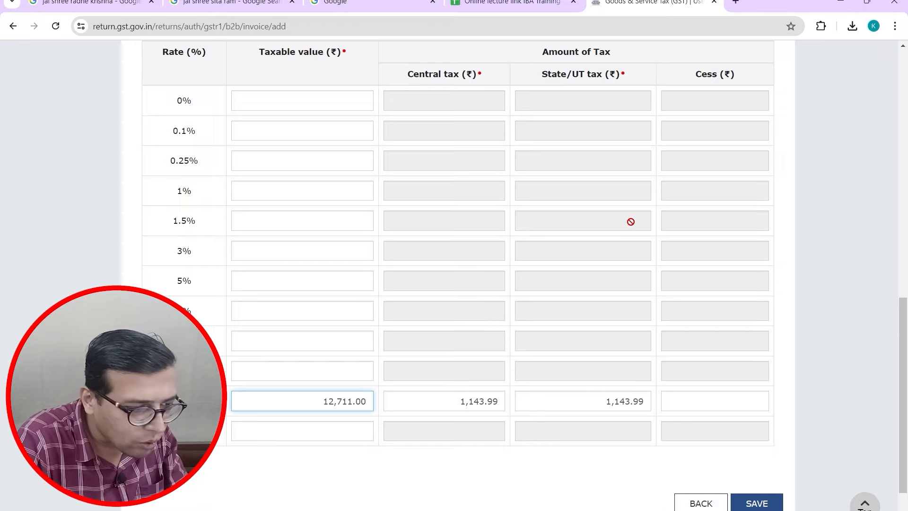
{"action": "key", "text": "BackSpace"}
{"action": "key", "text": "BackSpace"}
{"action": "type", "text": "86"}
{"action": "key", "text": "Tab"}
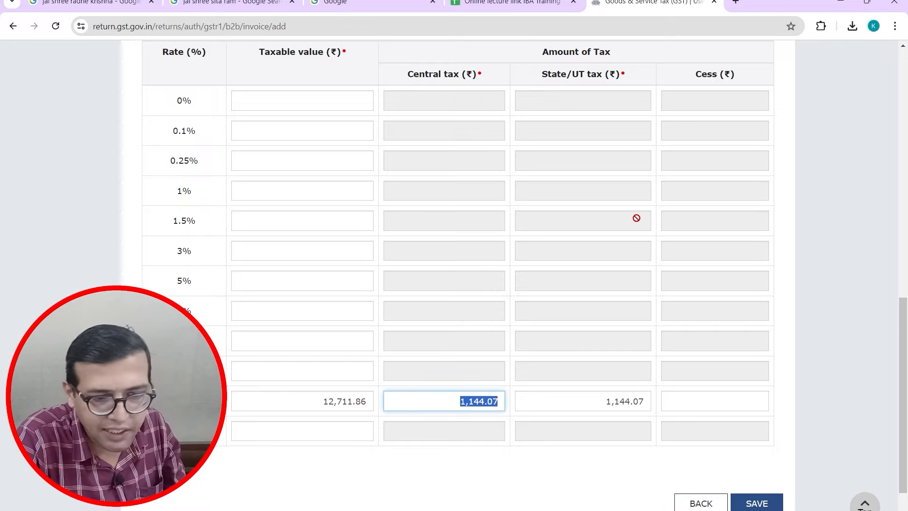
{"action": "left_click", "coordinate": [755, 502]}
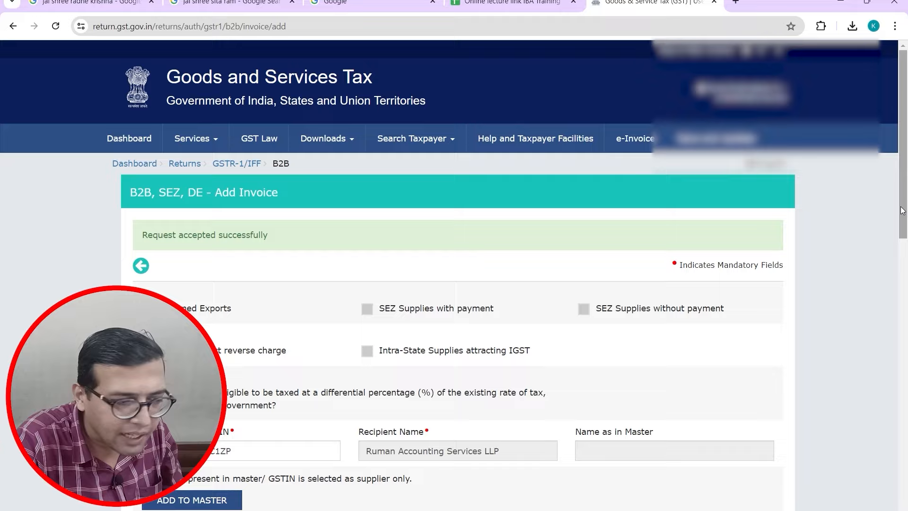
Step: Scroll down the form and go back to the B2B recipient summary
{"action": "left_click_drag", "start_coordinate": [903, 211], "coordinate": [880, 444]}
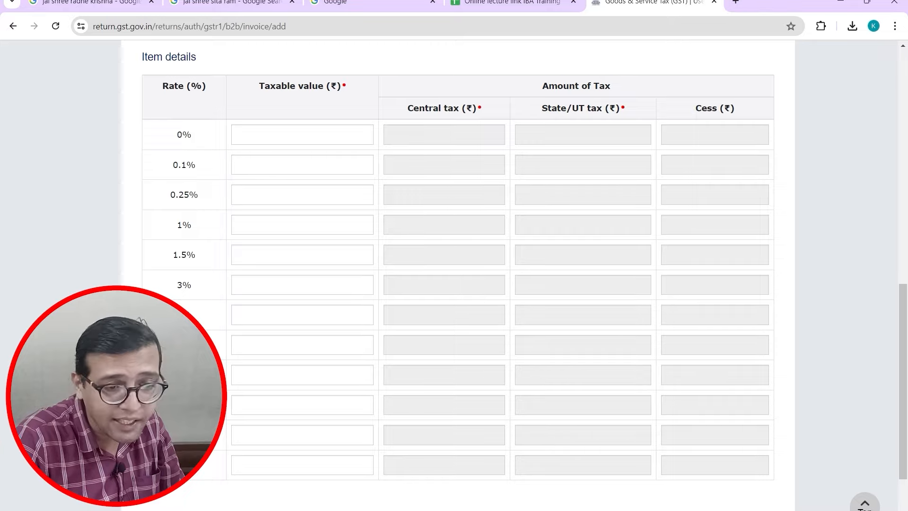
{"action": "left_click_drag", "start_coordinate": [904, 348], "coordinate": [903, 415]}
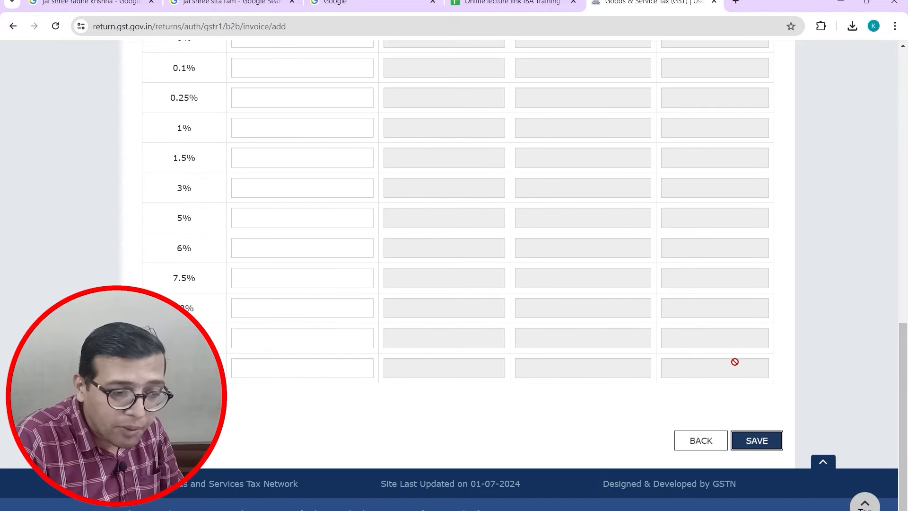
{"action": "left_click", "coordinate": [714, 441]}
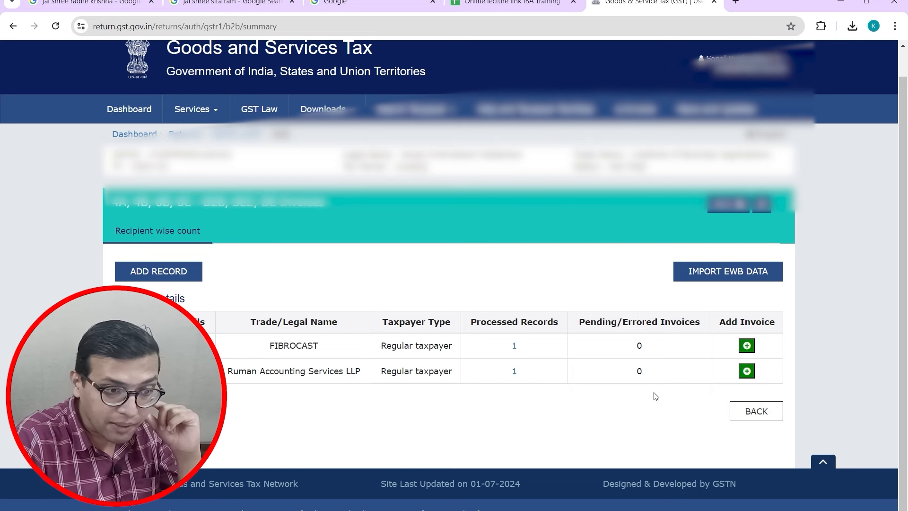
Step: View FIBROCAST's processed invoice, then go back twice to the GSTR-1 tiles showing B2B 2 records
{"action": "left_click", "coordinate": [515, 346]}
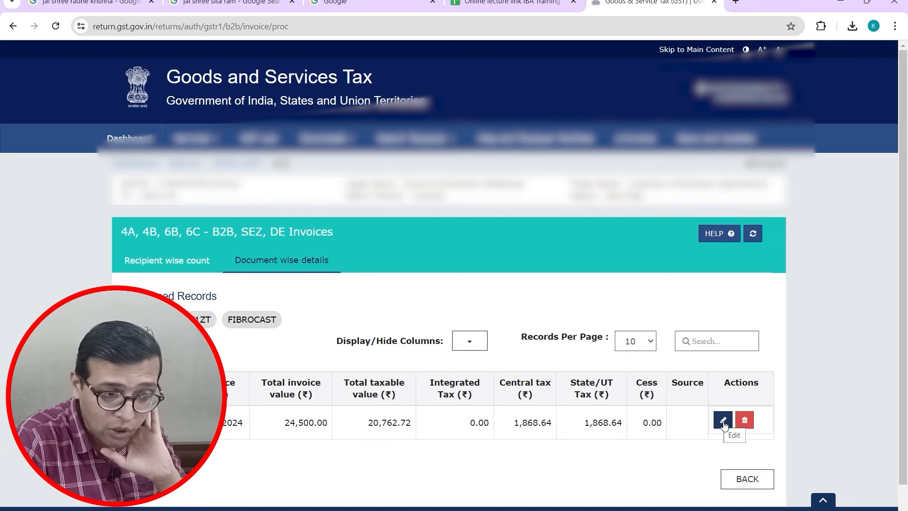
{"action": "left_click", "coordinate": [747, 478]}
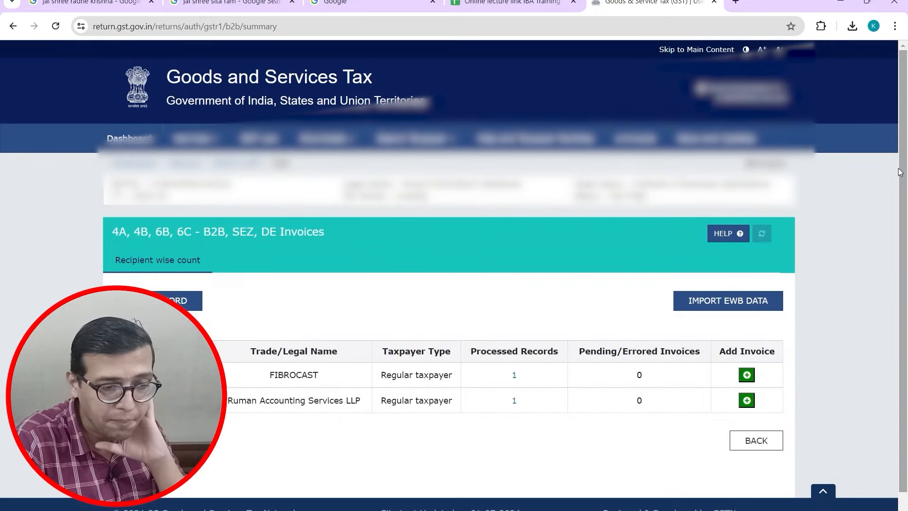
{"action": "left_click", "coordinate": [774, 440]}
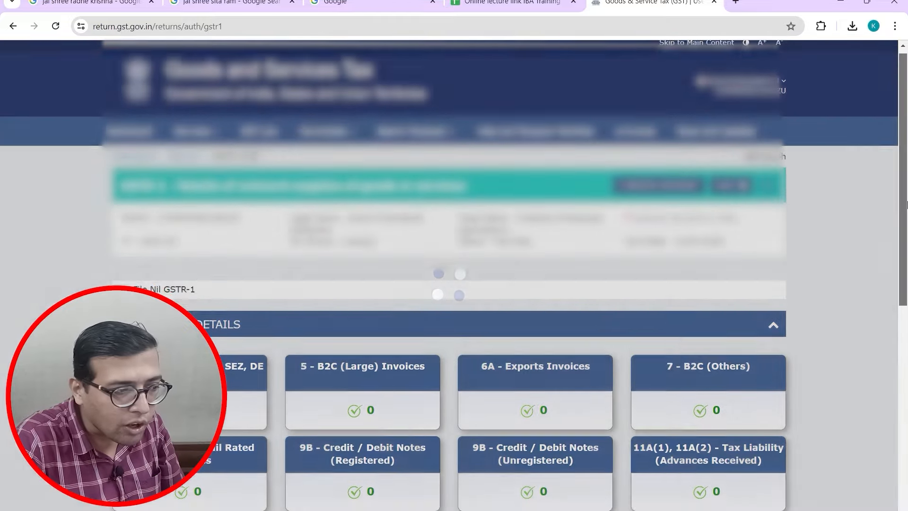
{"action": "left_click_drag", "start_coordinate": [906, 205], "coordinate": [904, 305]}
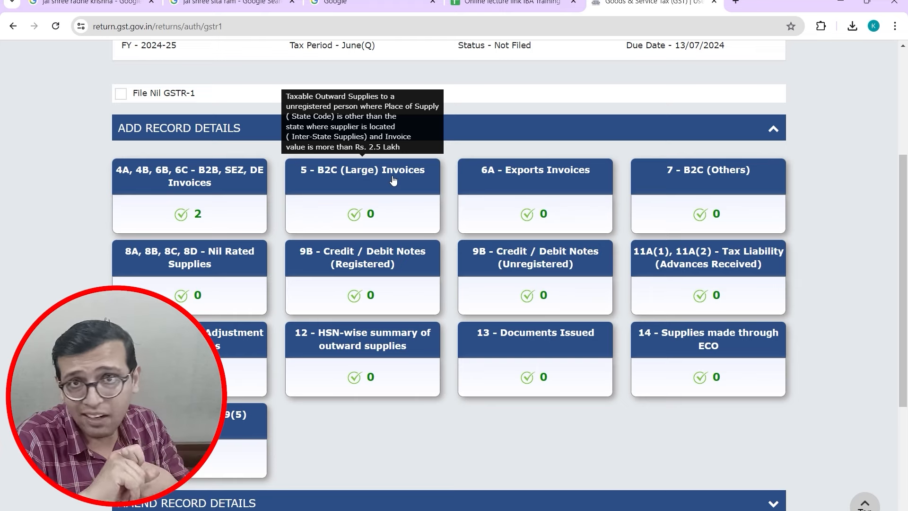
Step: In Excel, enter 100000 in AD31 and an 18% tax formula (=AD31*18%) in AD32
{"action": "key", "text": "alt+Tab"}
{"action": "key", "text": "alt+Tab"}
{"action": "key", "text": "alt+Tab"}
{"action": "key", "text": "alt+Tab"}
{"action": "key", "text": "alt+Tab"}
{"action": "key", "text": "alt+Tab"}
{"action": "key", "text": "alt+Tab"}
{"action": "key", "text": "alt+Tab"}
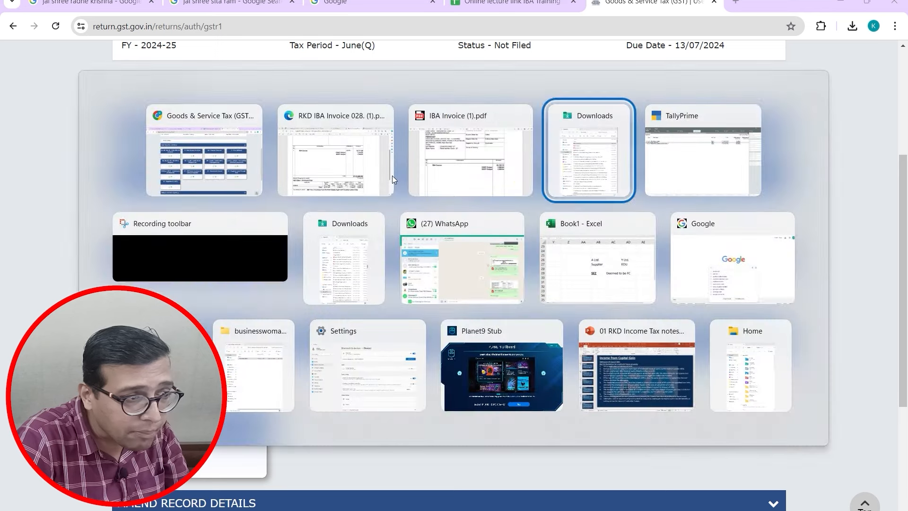
{"action": "key", "text": "Down"}
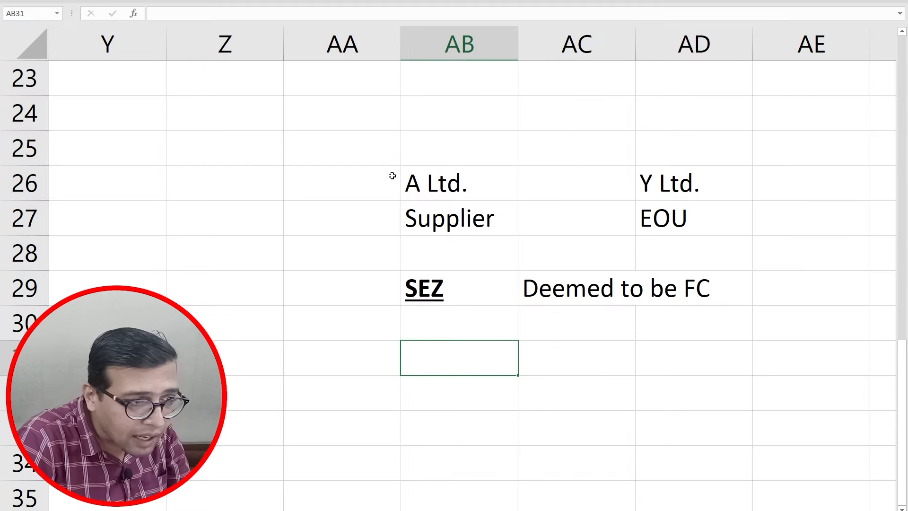
{"action": "key", "text": "Right"}
{"action": "key", "text": "Right"}
{"action": "type", "text": "100000"}
{"action": "key", "text": "Return"}
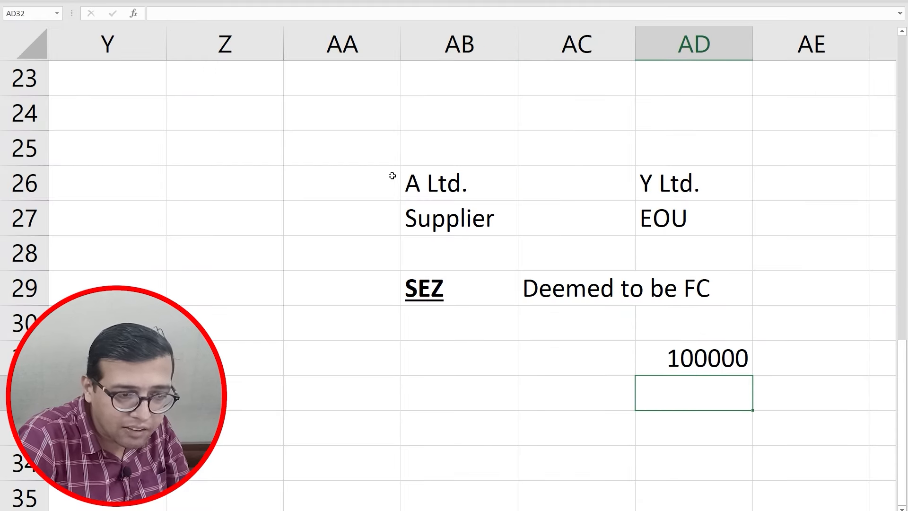
{"action": "type", "text": "="}
{"action": "key", "text": "Up"}
{"action": "type", "text": "*18%"}
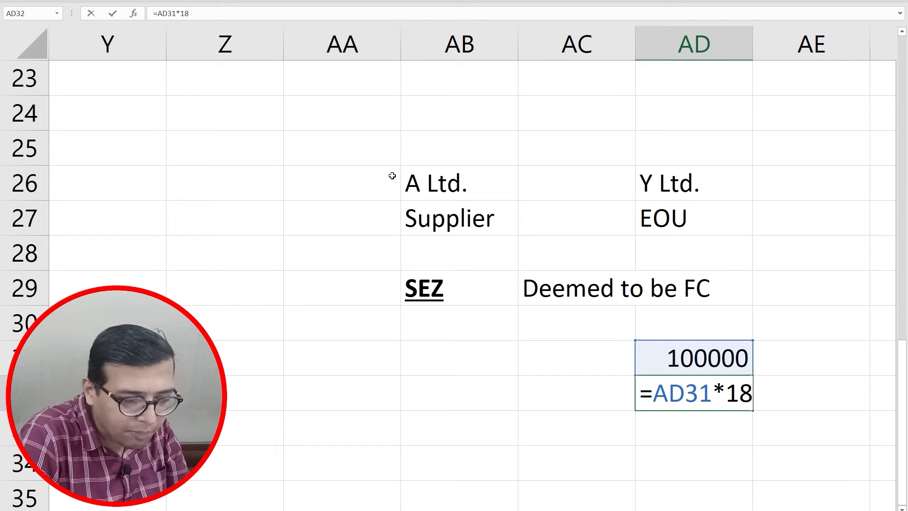
{"action": "key", "text": "Return"}
Step: Sum AD31:AD32 into 118000 in AD33, bold and underlined, and return to the browser
{"action": "type", "text": "=SUM("}
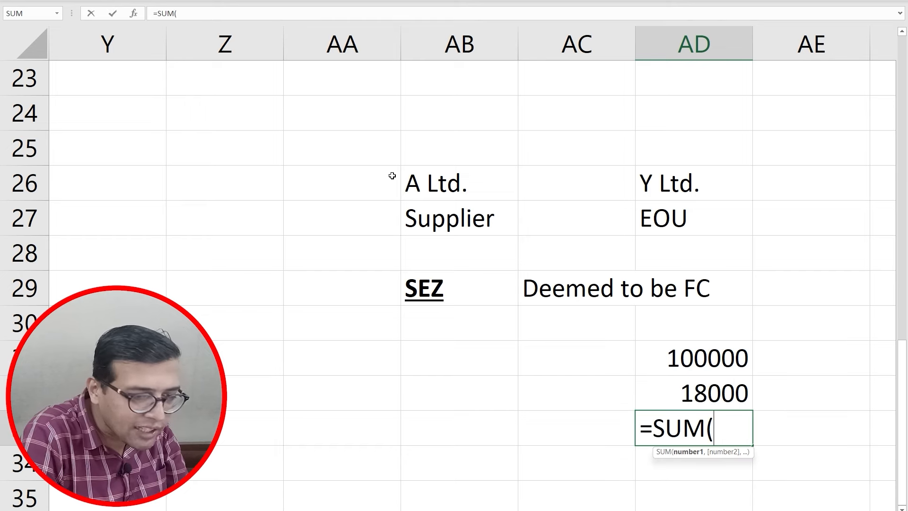
{"action": "key", "text": "Up"}
{"action": "key", "text": "shift+Up"}
{"action": "key", "text": "ctrl+Return"}
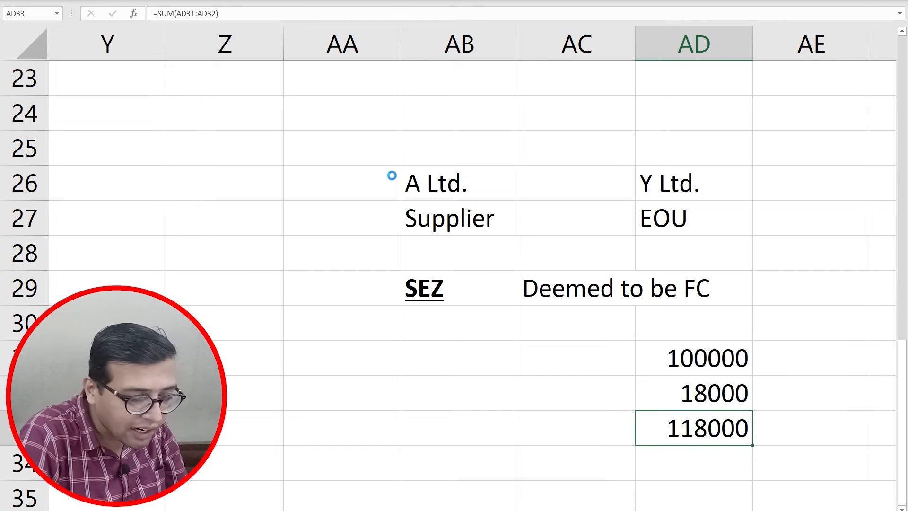
{"action": "key", "text": "ctrl+b"}
{"action": "key", "text": "ctrl+u"}
{"action": "key", "text": "Left"}
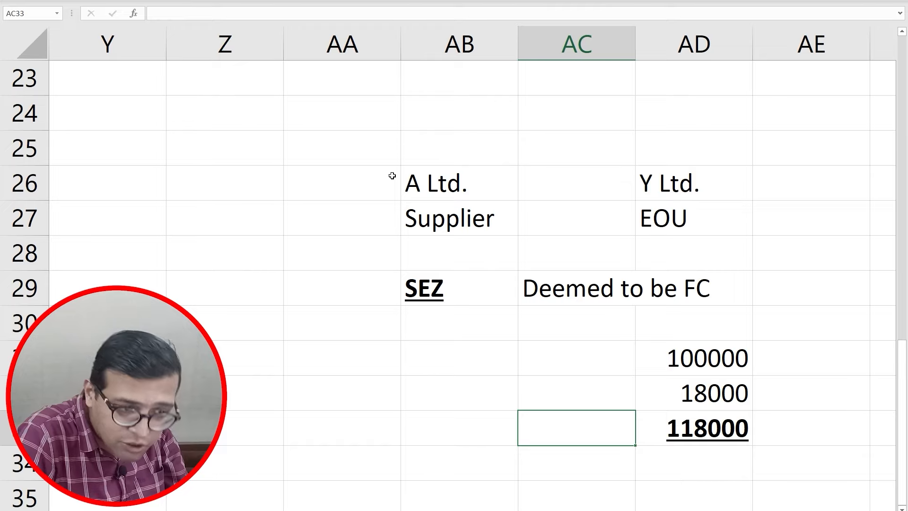
{"action": "key", "text": "Right"}
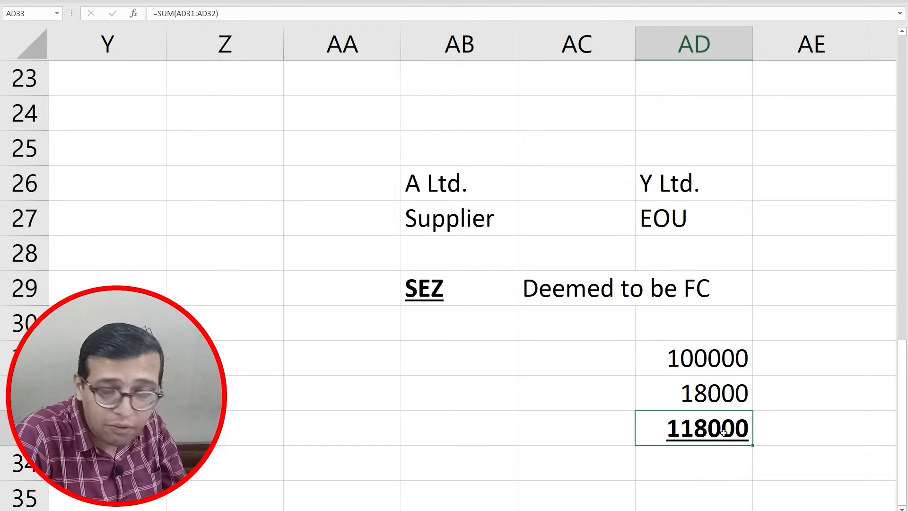
{"action": "key", "text": "alt+Tab"}
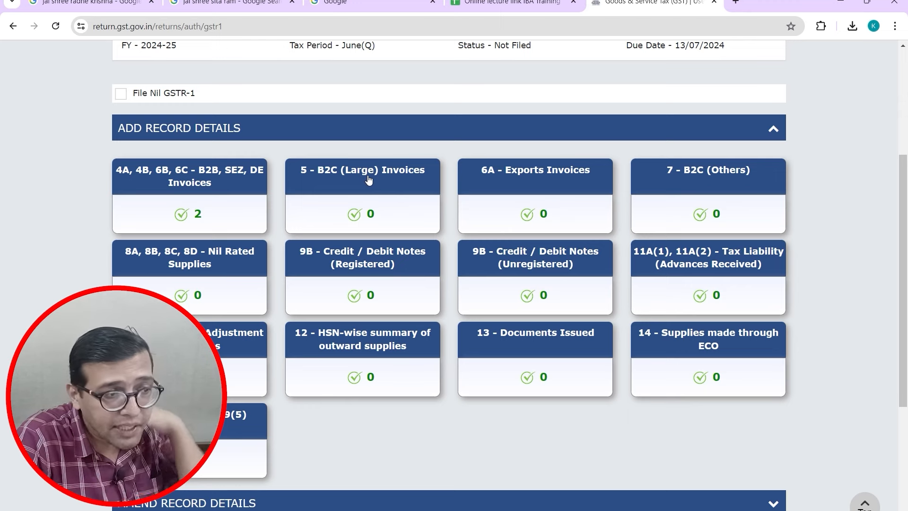
{"action": "mouse_move", "coordinate": [353, 181]}
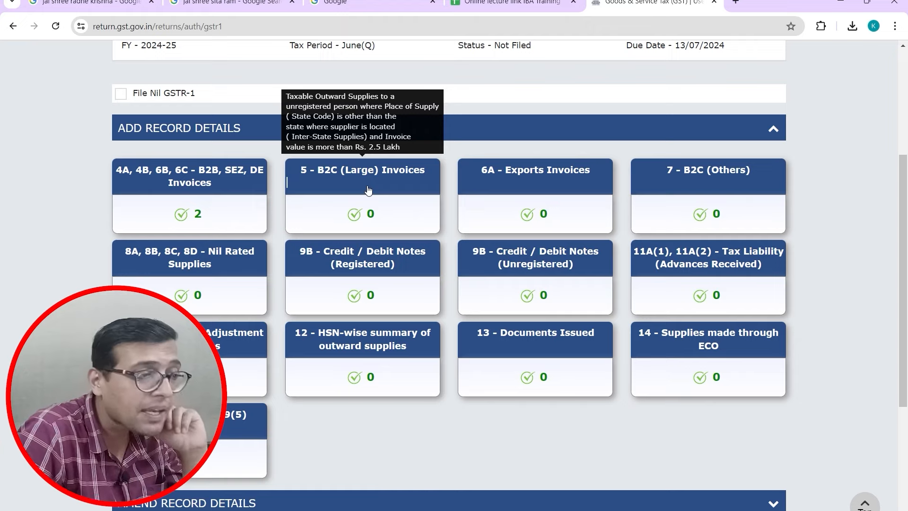
Step: Add a new B2C (Large) invoice record and drop down its place-of-supply state list
{"action": "left_click", "coordinate": [368, 189]}
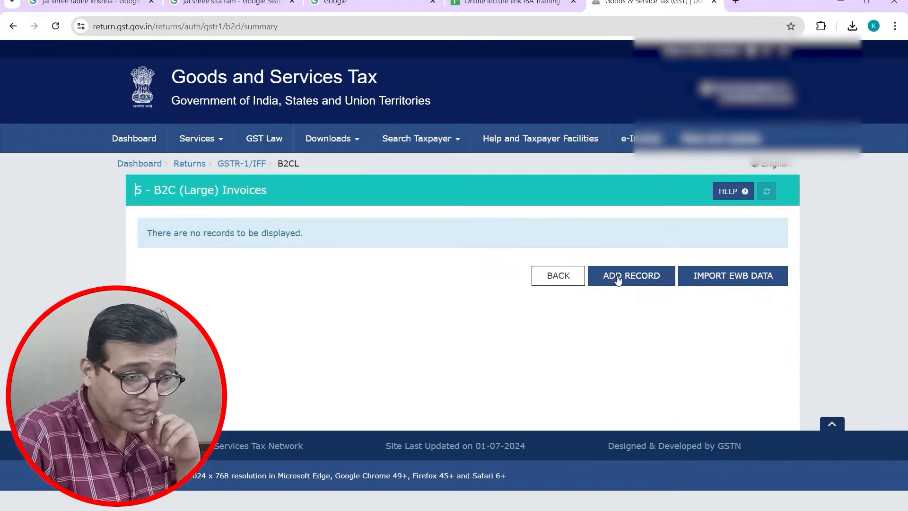
{"action": "left_click", "coordinate": [618, 278]}
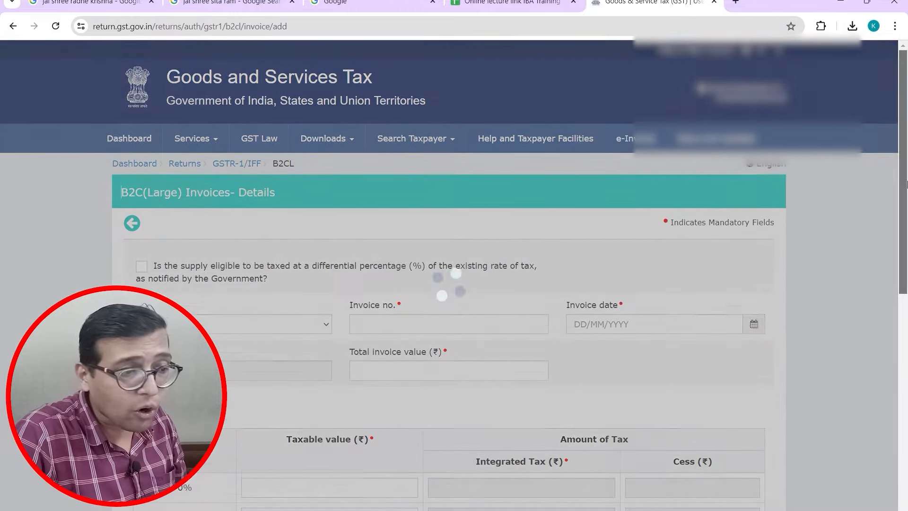
{"action": "left_click_drag", "start_coordinate": [906, 183], "coordinate": [905, 258]}
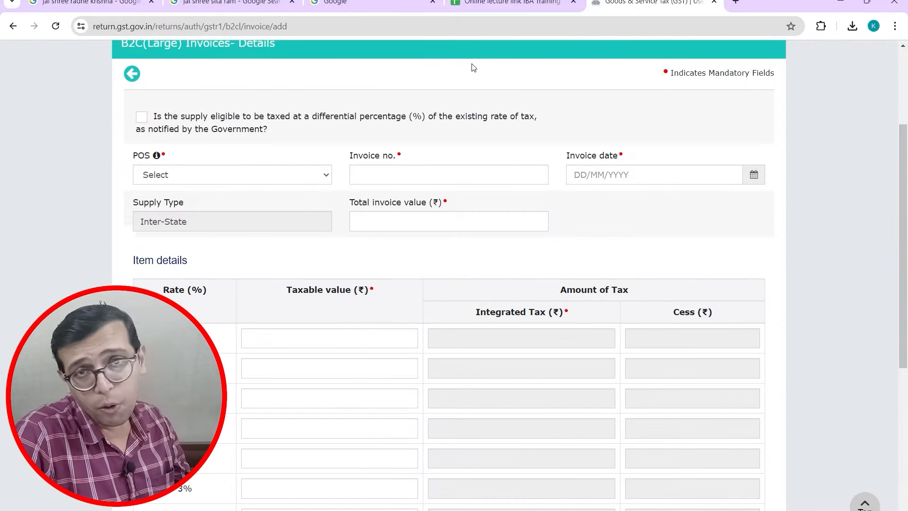
{"action": "left_click", "coordinate": [321, 179]}
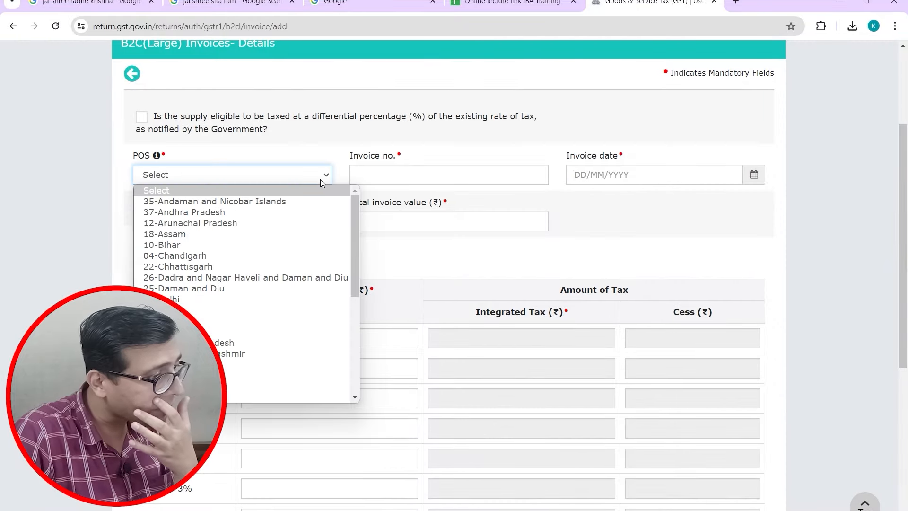
{"action": "left_click_drag", "start_coordinate": [355, 272], "coordinate": [336, 324]}
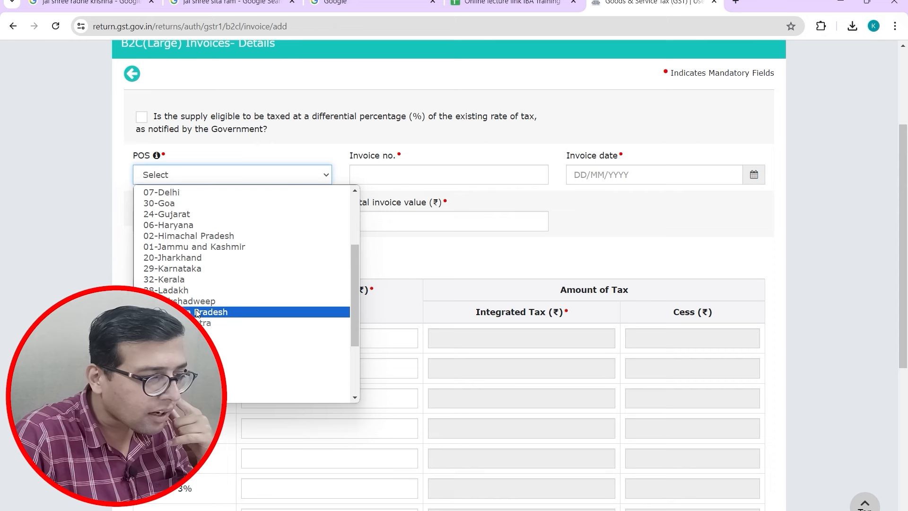
Step: Set place of supply to 21-Odisha, enter an invoice number, and date 10/04/2024
{"action": "left_click", "coordinate": [208, 377]}
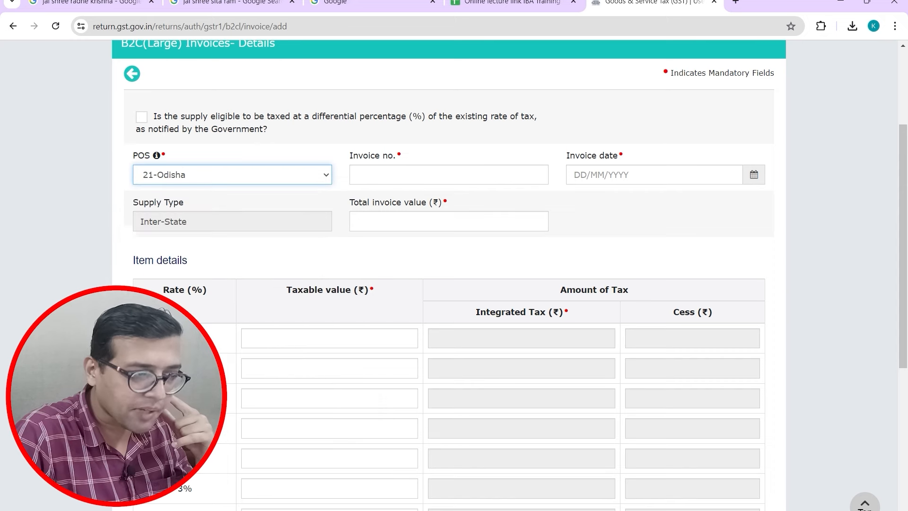
{"action": "left_click", "coordinate": [398, 172]}
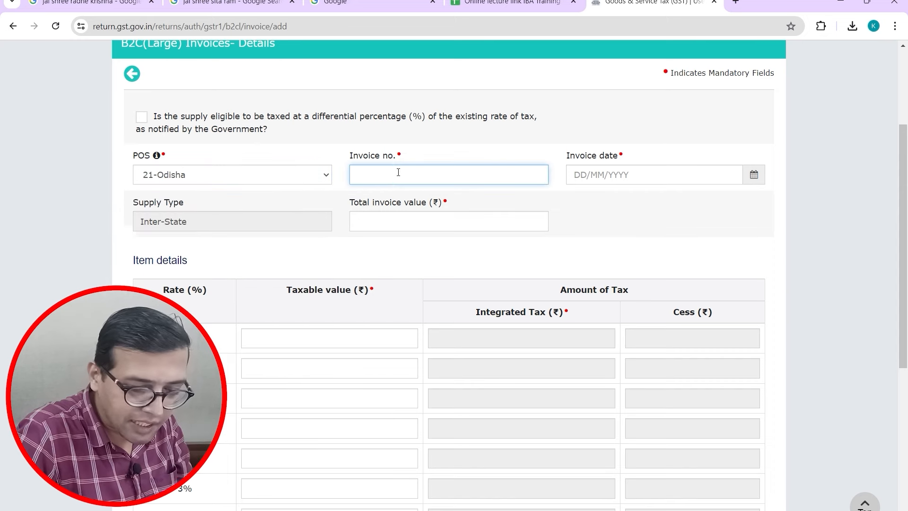
{"action": "type", "text": "12345"}
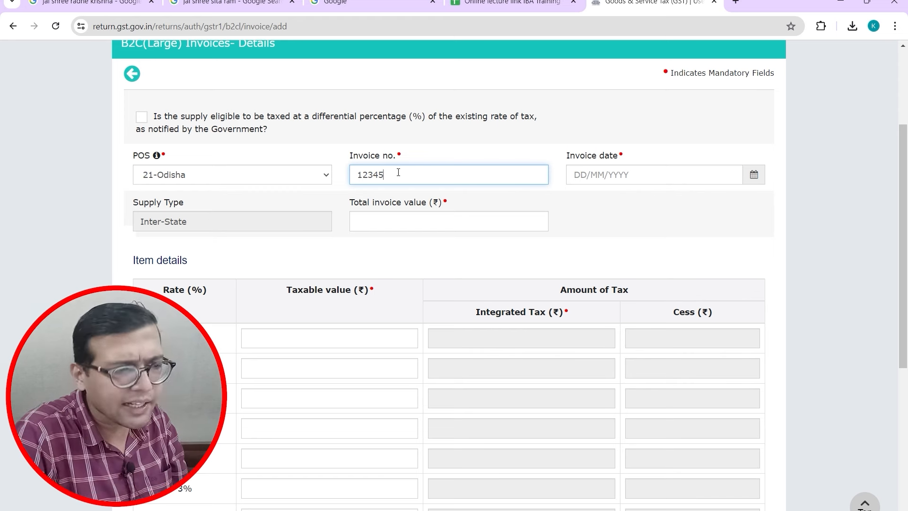
{"action": "left_click", "coordinate": [703, 172]}
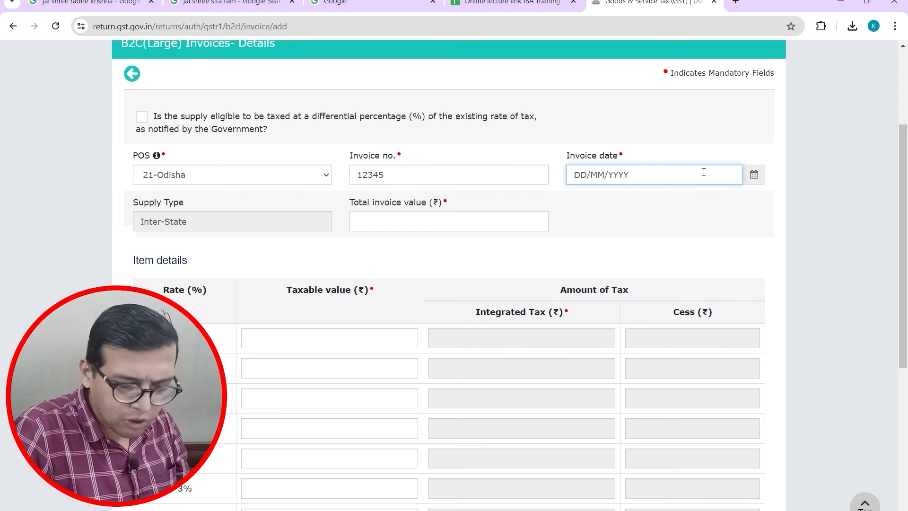
{"action": "type", "text": "10/04/"}
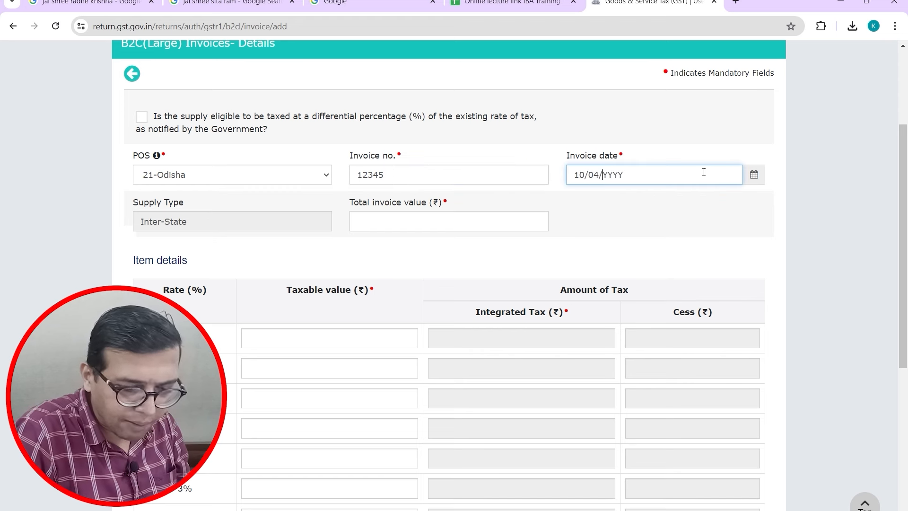
{"action": "type", "text": "2024"}
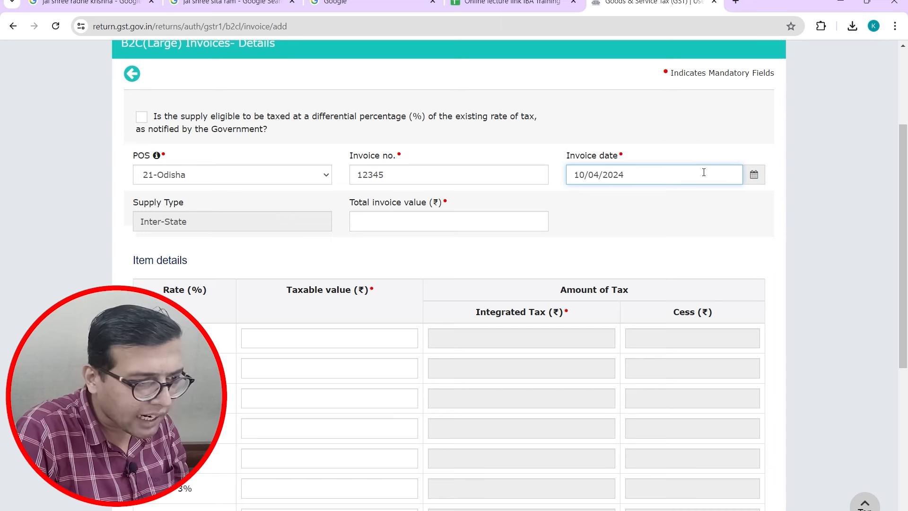
Step: Enter total invoice value 118000 and 18% taxable value 100000, auto-filling IGST 18,000.00
{"action": "left_click", "coordinate": [401, 215]}
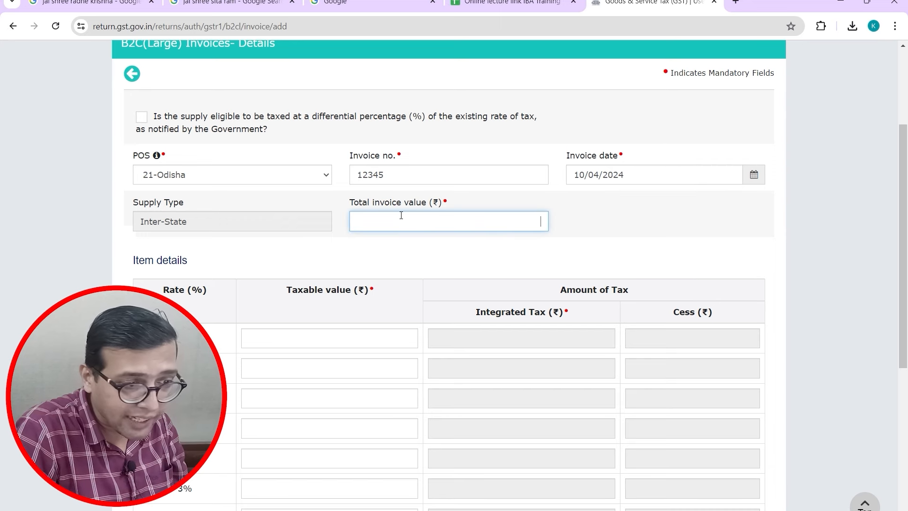
{"action": "type", "text": "118000"}
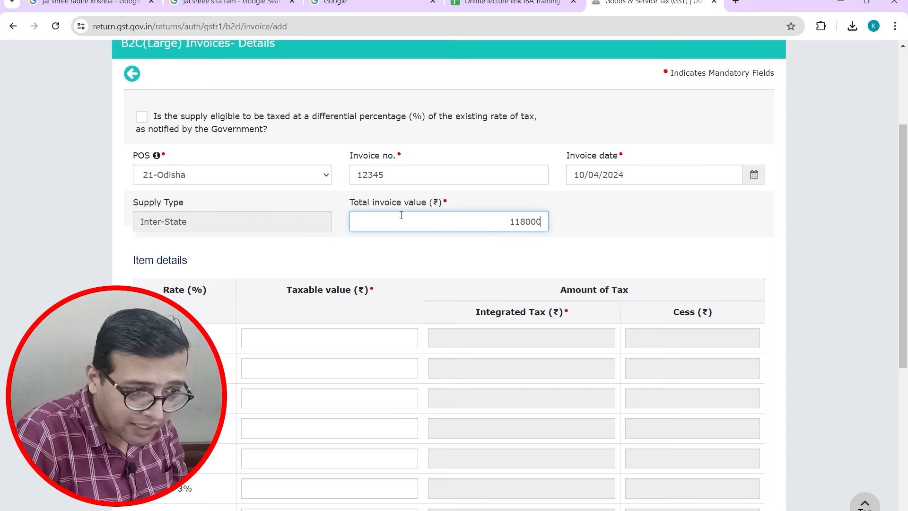
{"action": "key", "text": "Tab"}
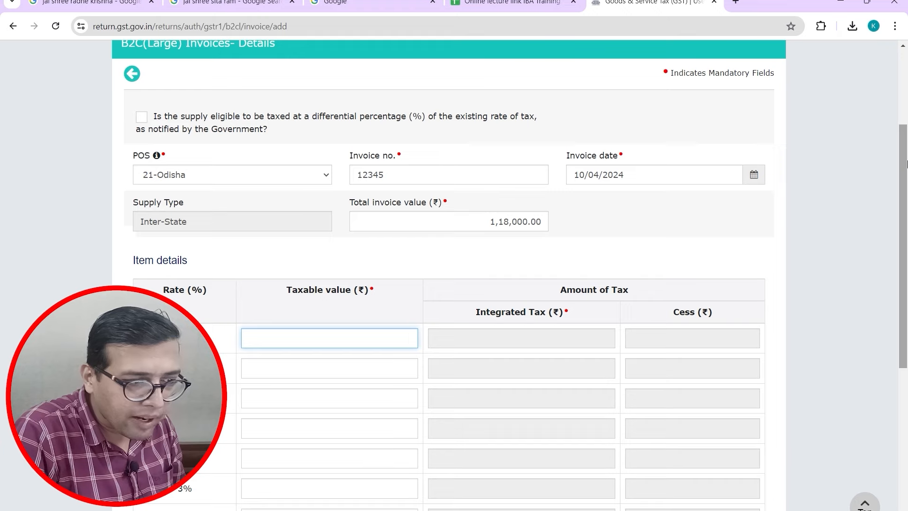
{"action": "left_click_drag", "start_coordinate": [906, 163], "coordinate": [905, 312]}
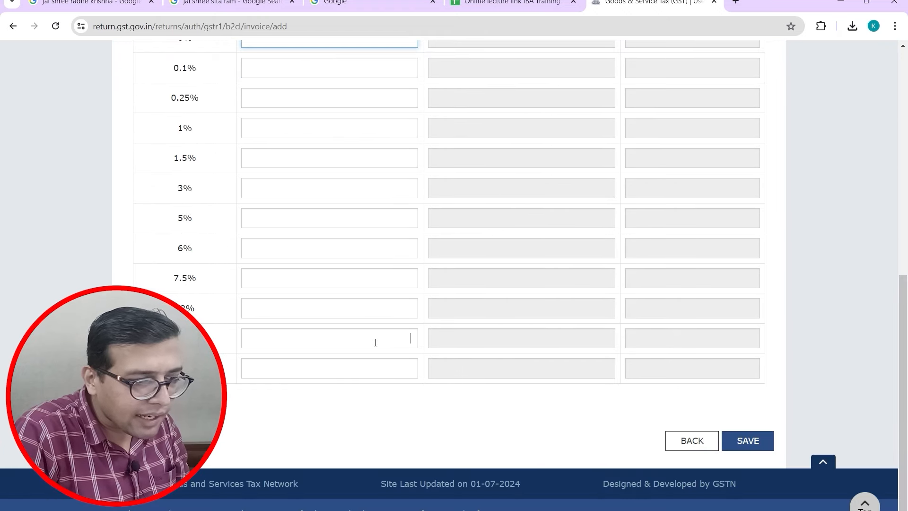
{"action": "type", "text": "100000"}
{"action": "key", "text": "Tab"}
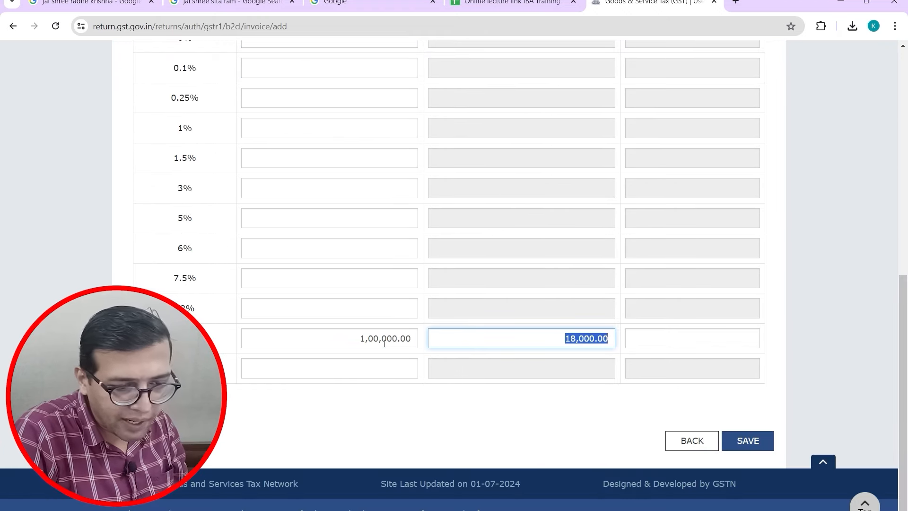
Step: After the save fails for a total under ₹2,50,000, change the total invoice value to 3,54,000
{"action": "left_click", "coordinate": [766, 445]}
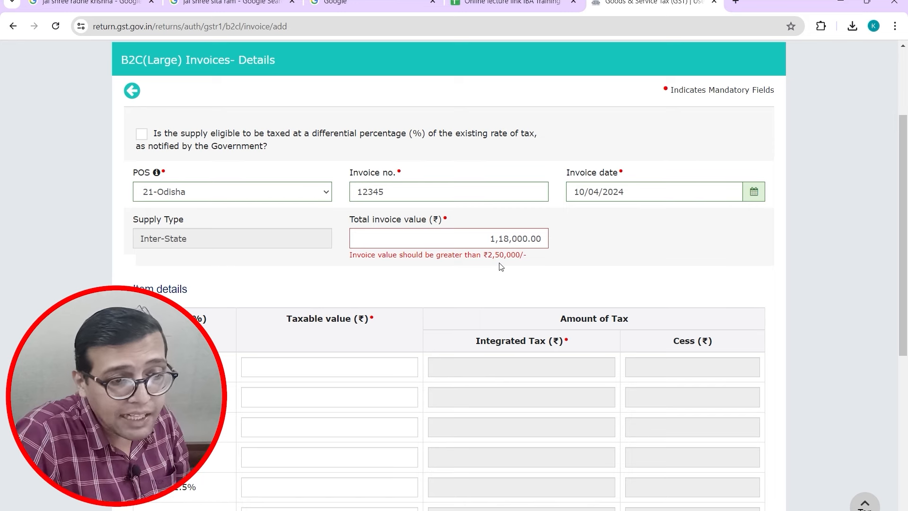
{"action": "left_click_drag", "start_coordinate": [905, 259], "coordinate": [880, 265]}
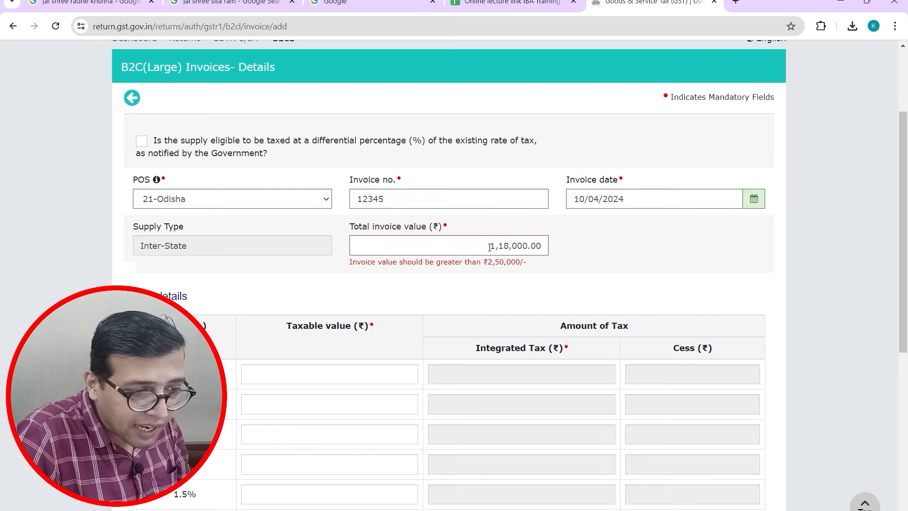
{"action": "left_click", "coordinate": [489, 247]}
{"action": "key", "text": "ctrl+a"}
{"action": "type", "text": "3"}
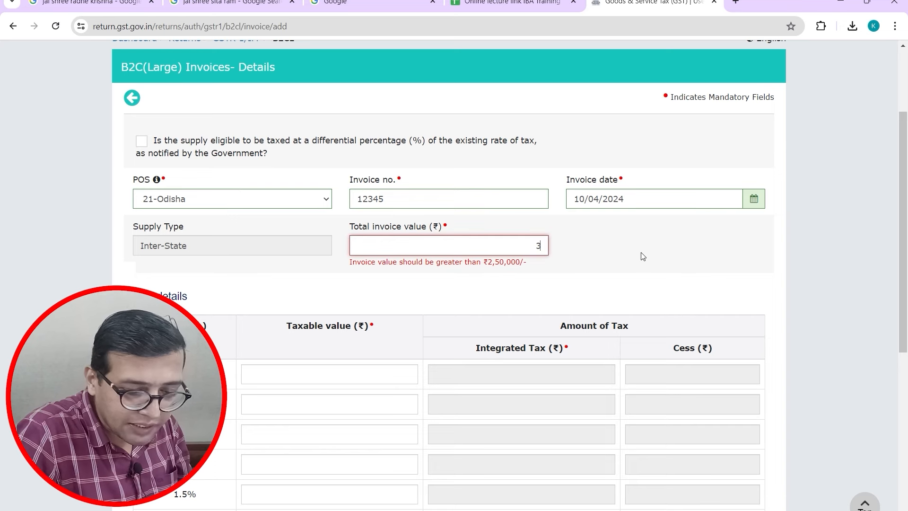
{"action": "type", "text": ",54,000"}
{"action": "key", "text": "Tab"}
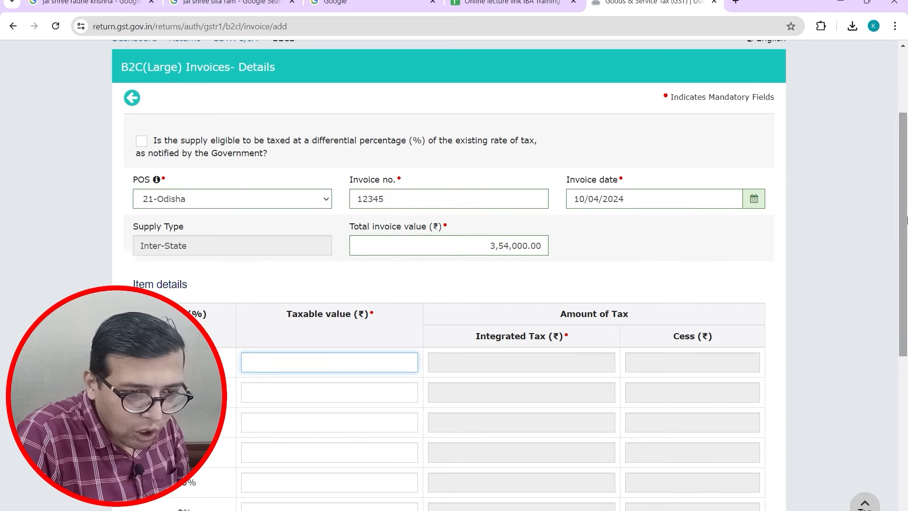